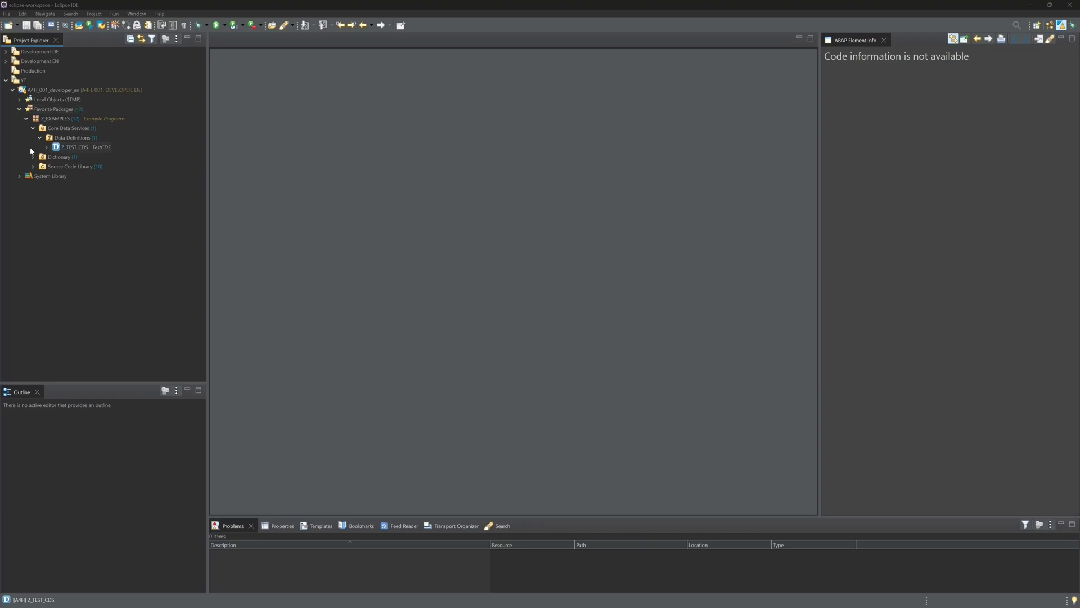
Open the Z_TEST_CDS data definition under Z_EXAMPLES > Core Data Services > Data Definitions
left_click(46, 147)
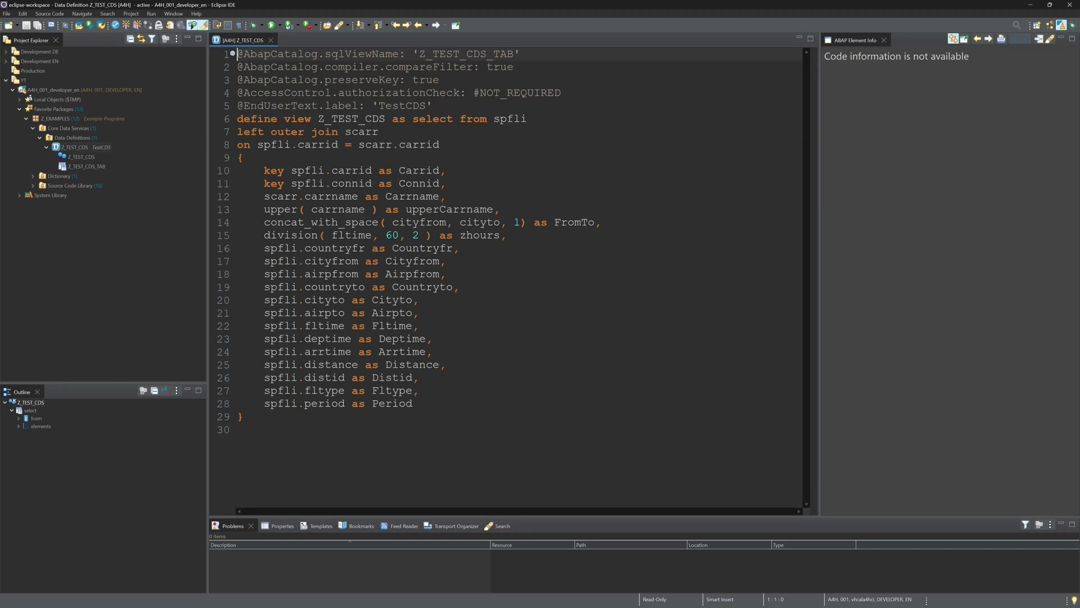
left_click(433, 106)
key("Return")
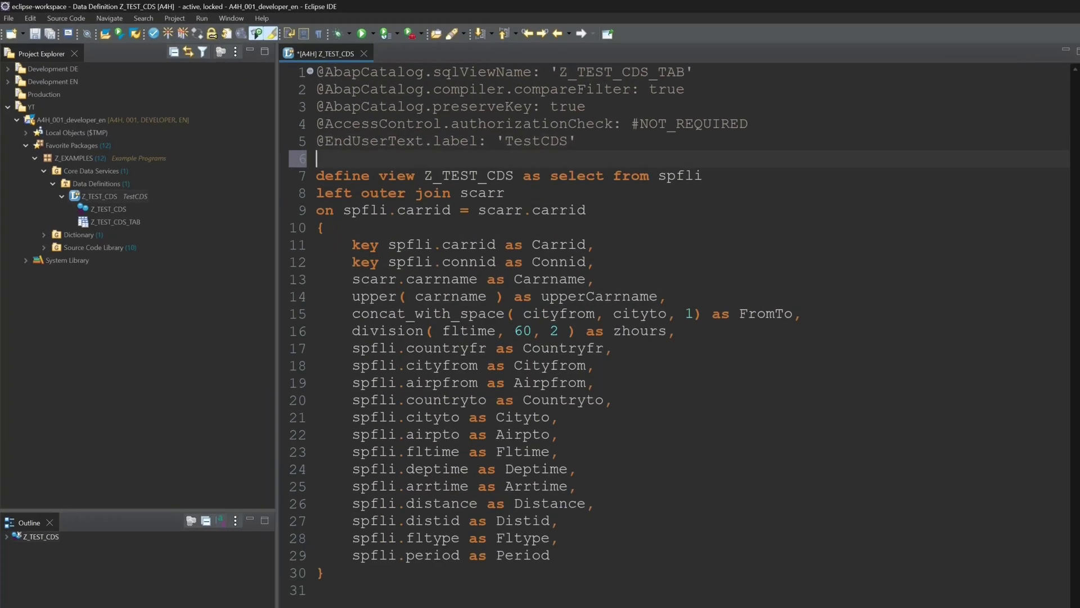
type("@")
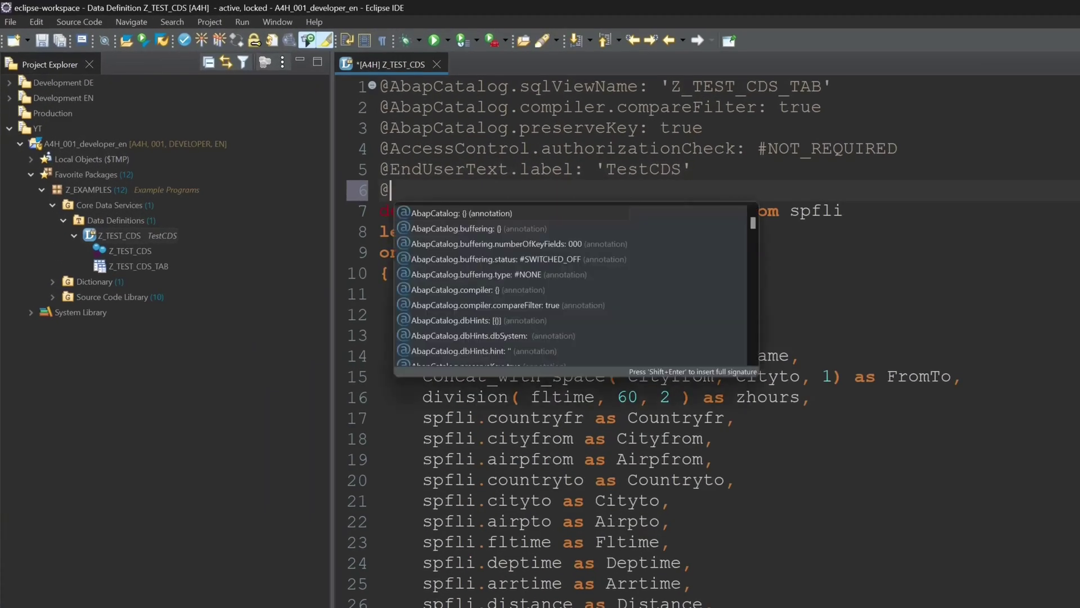
type("OD")
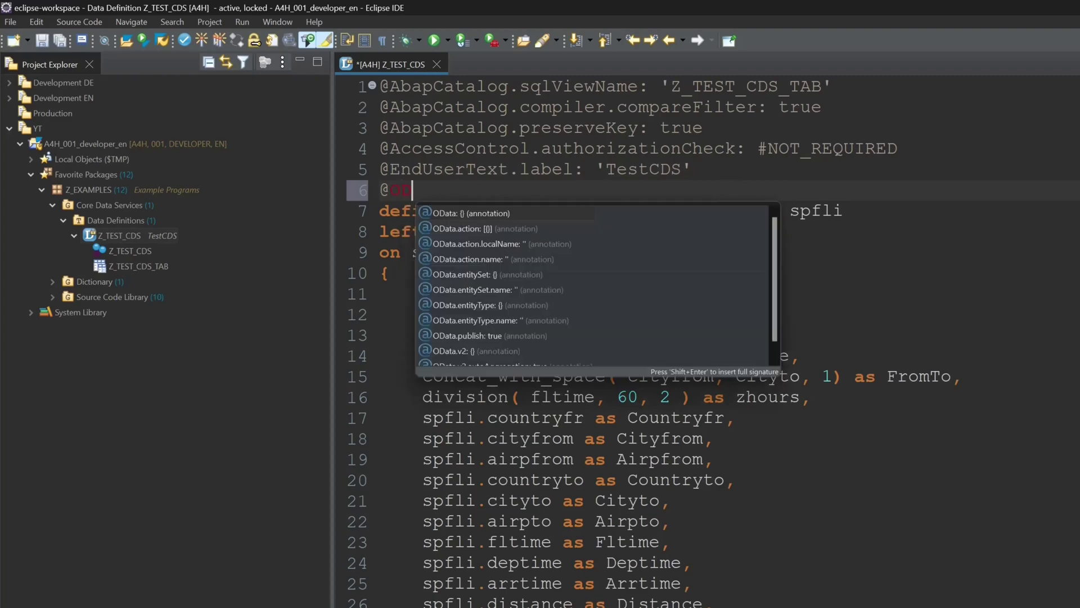
type("ata")
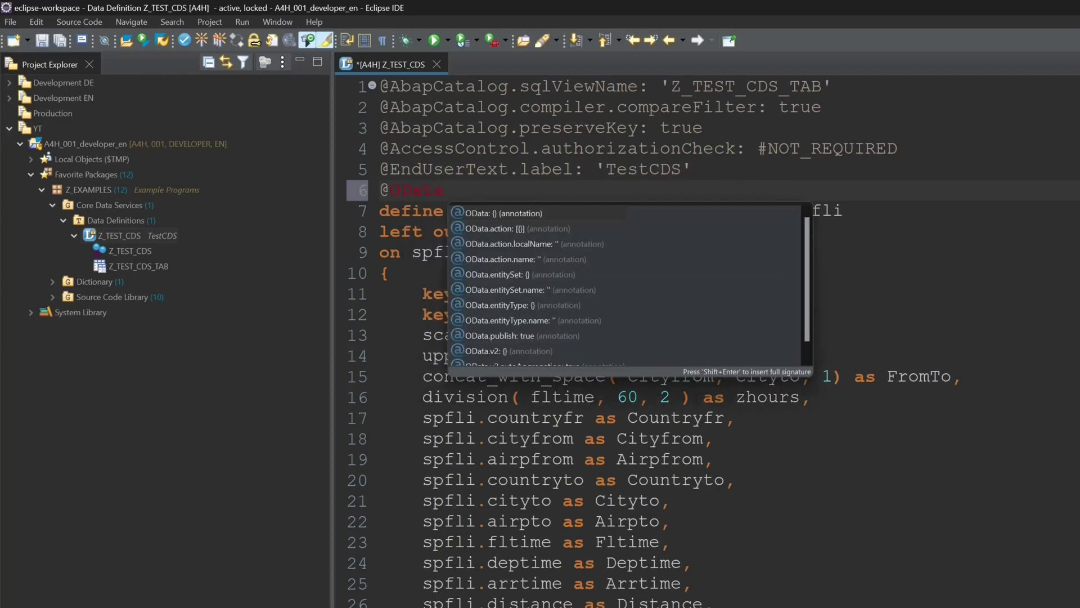
type(".p")
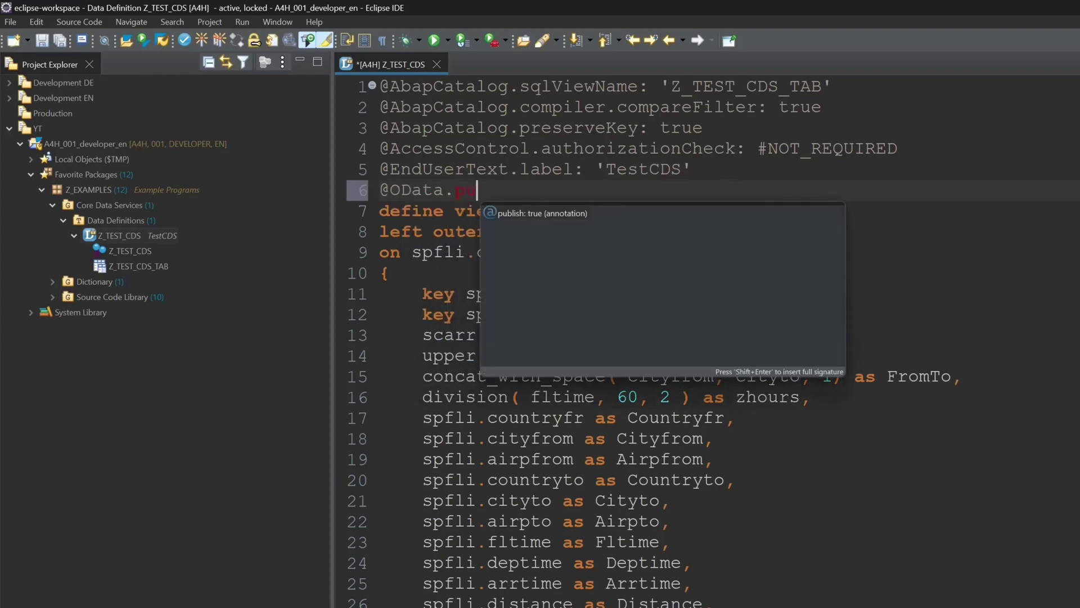
type("u")
key("Return")
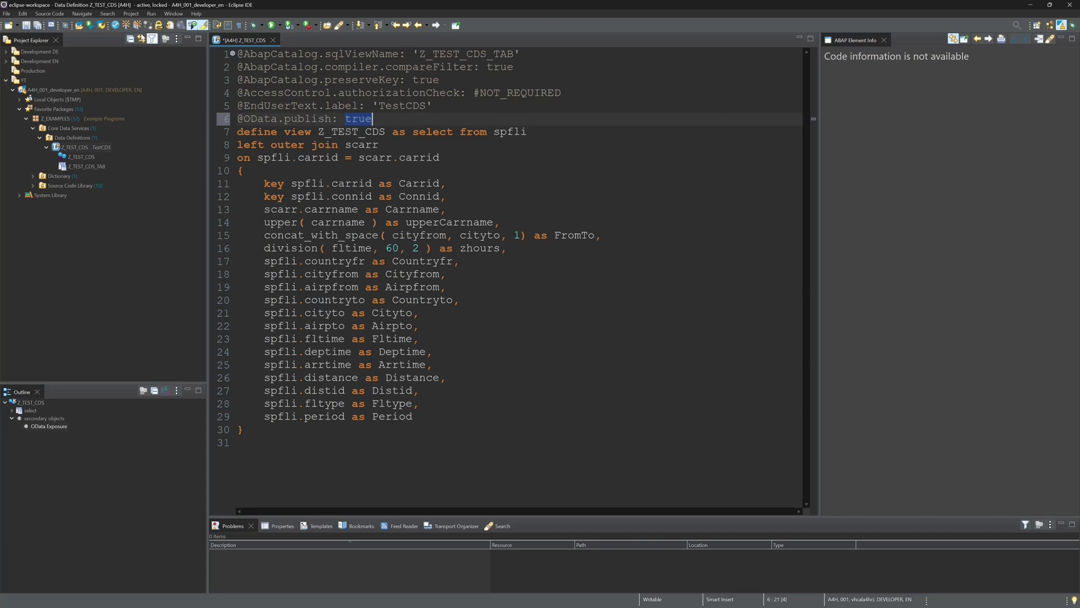
key("ctrl+F3")
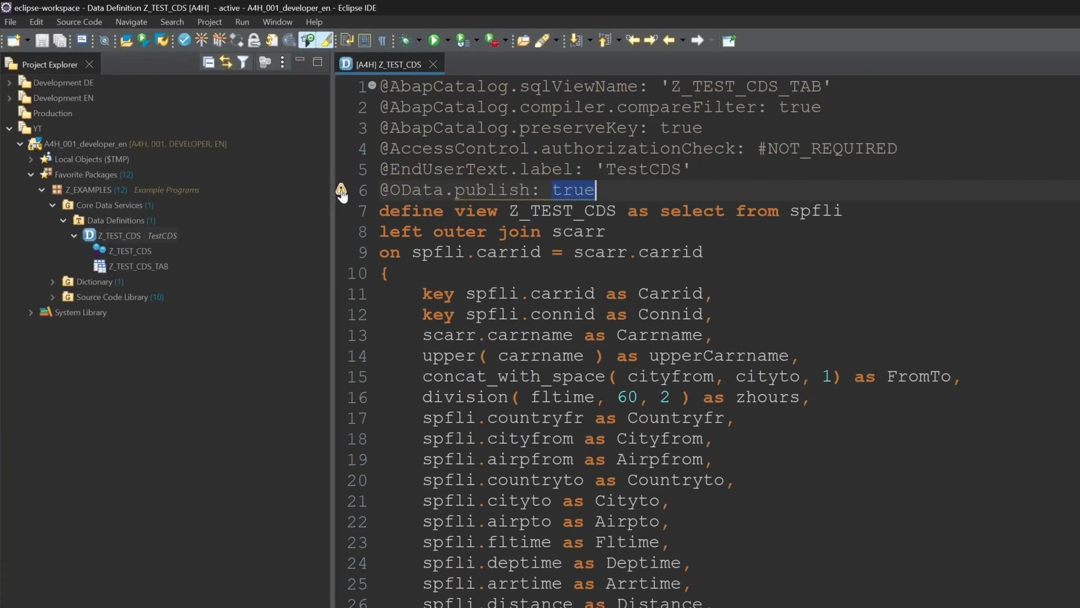
mouse_move(213, 121)
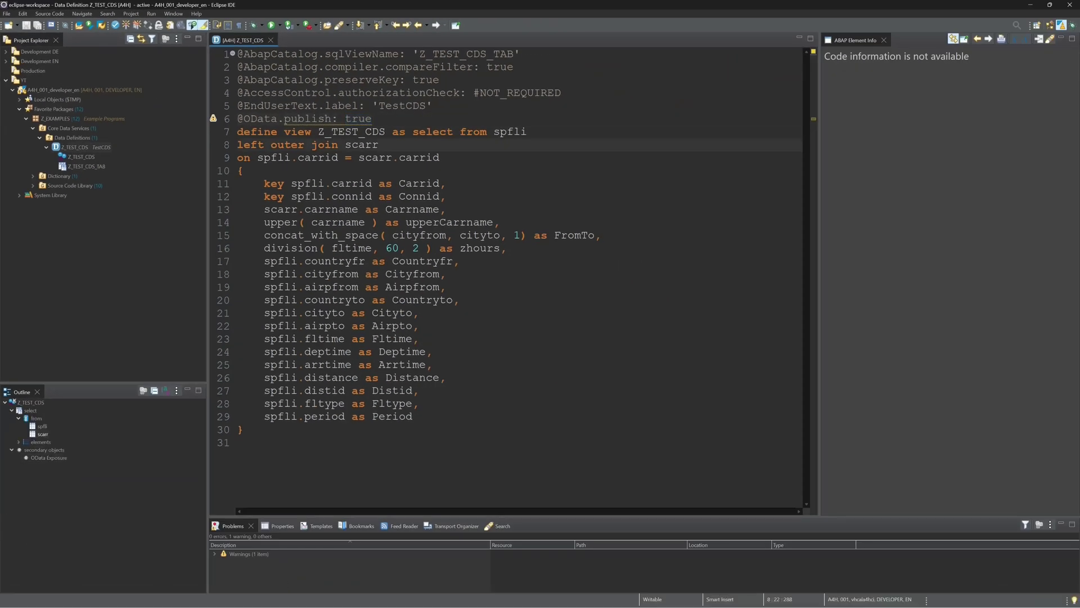
Bring SAP GUI forward maximized and run transaction /n/iwfnd/maint_service
mouse_move(248, 602)
left_click(285, 561)
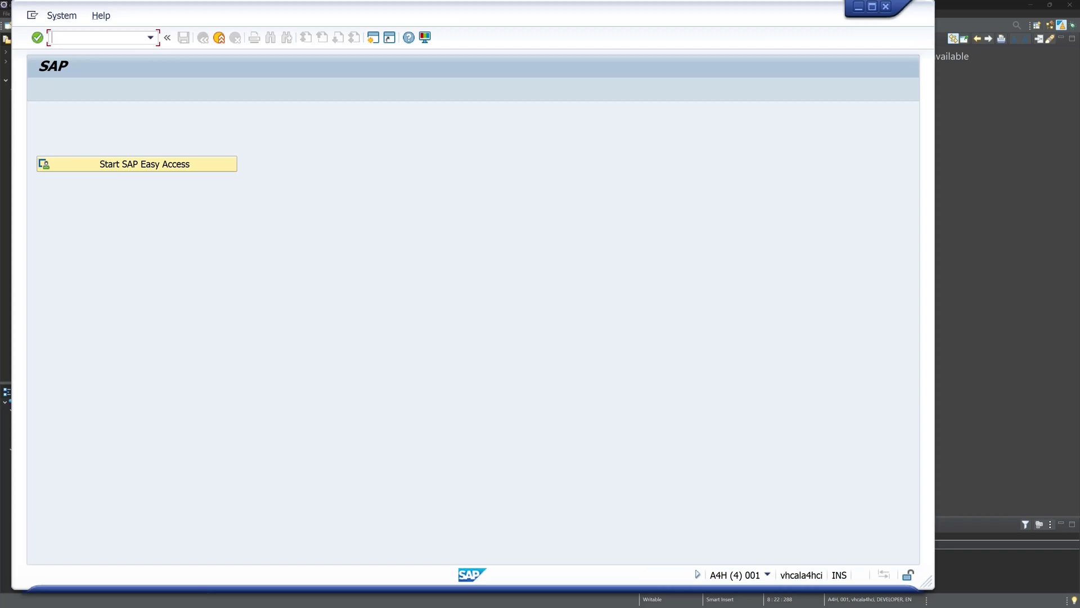
double_click(172, 10)
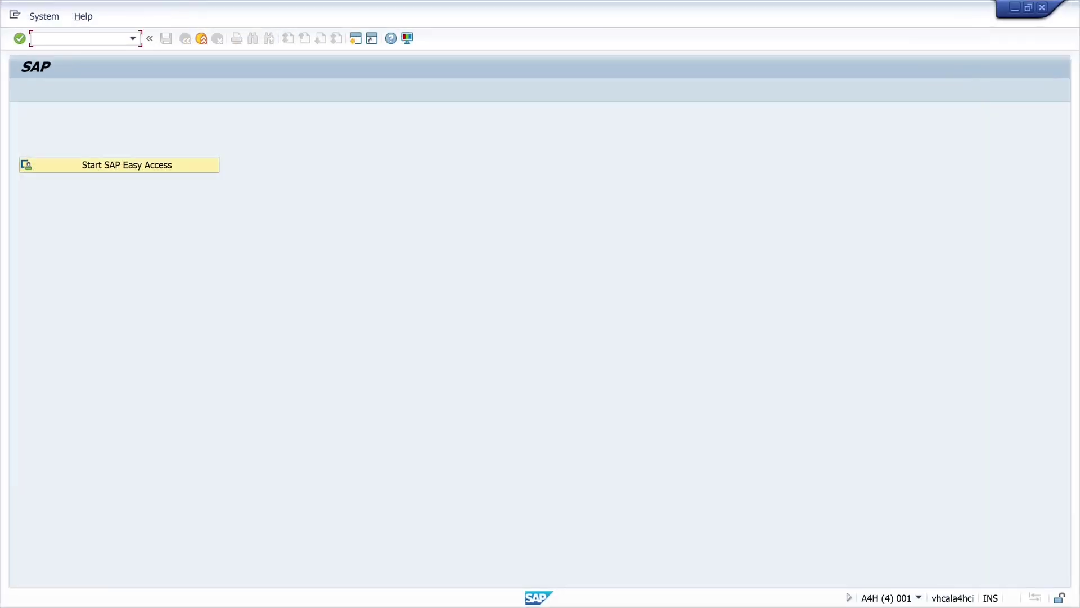
type("/")
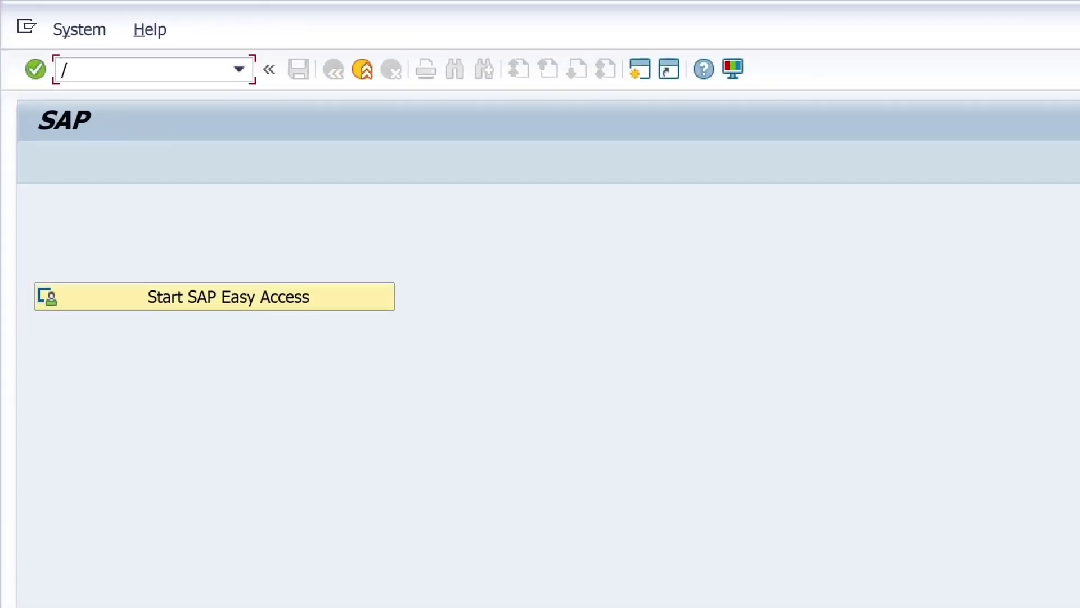
type("n/iwfn")
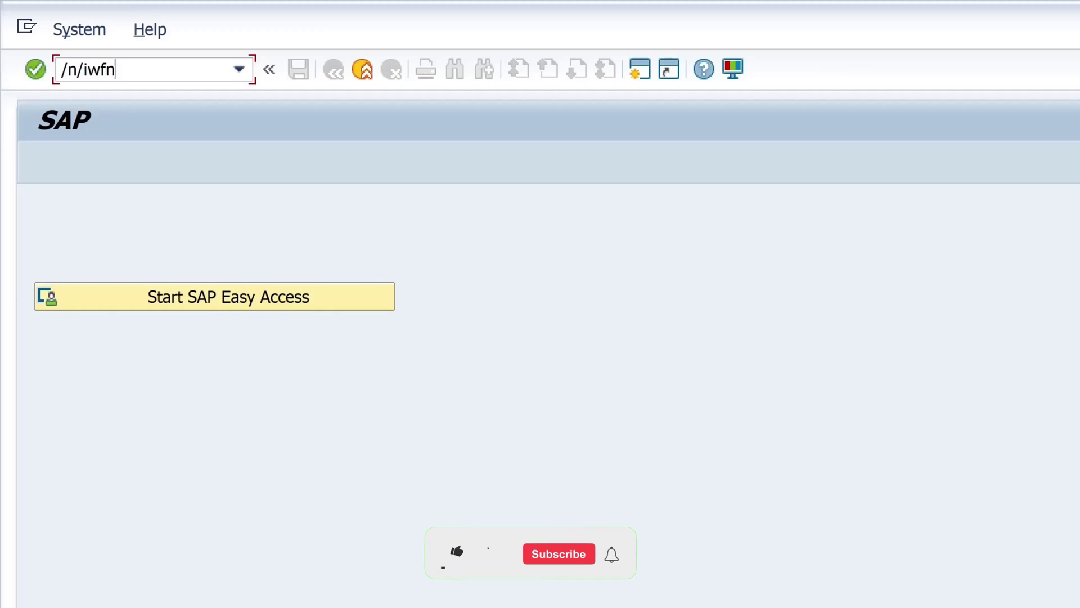
type("d/maint_service")
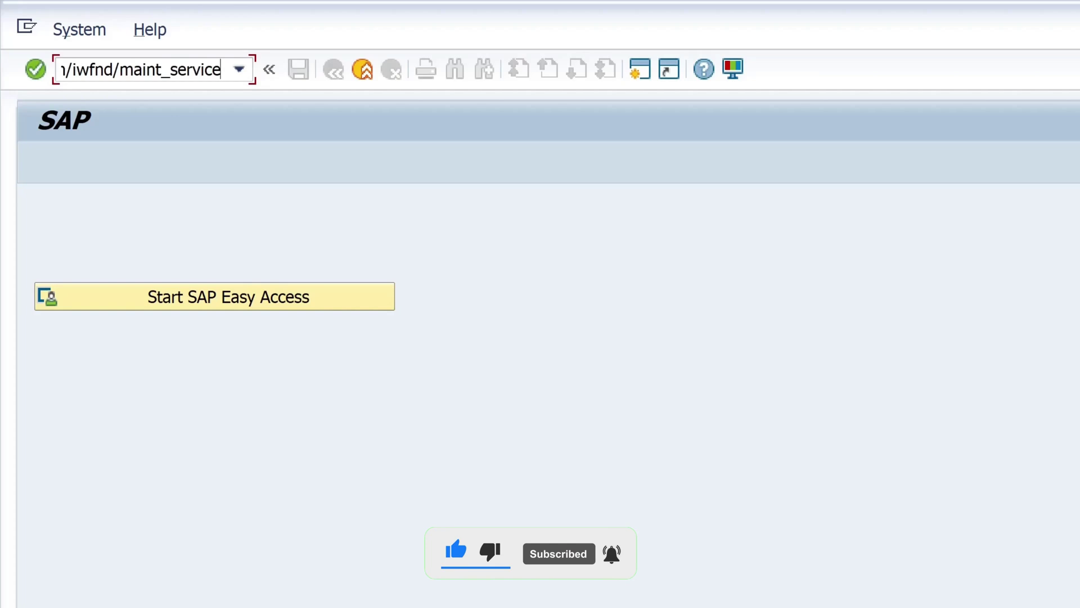
key("Return")
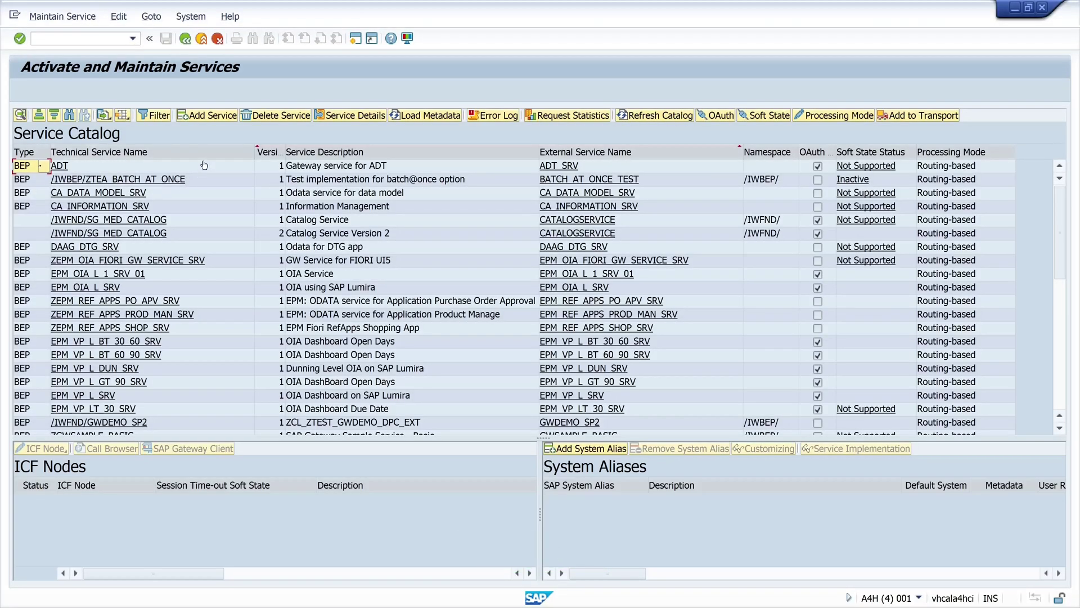
Start adding a backend service with system alias LOCAL
left_click(216, 116)
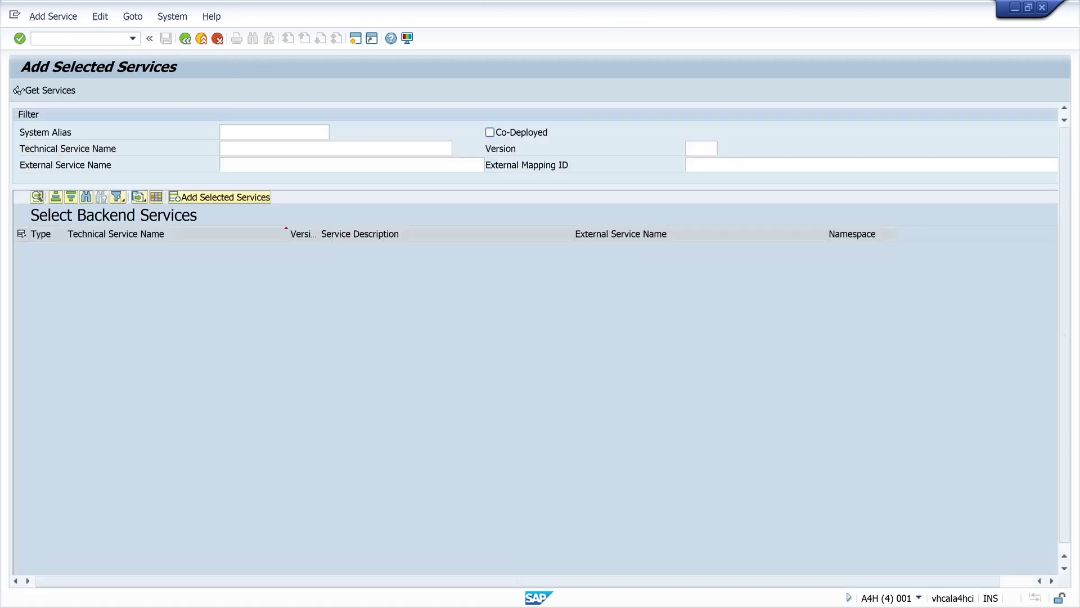
left_click(335, 133)
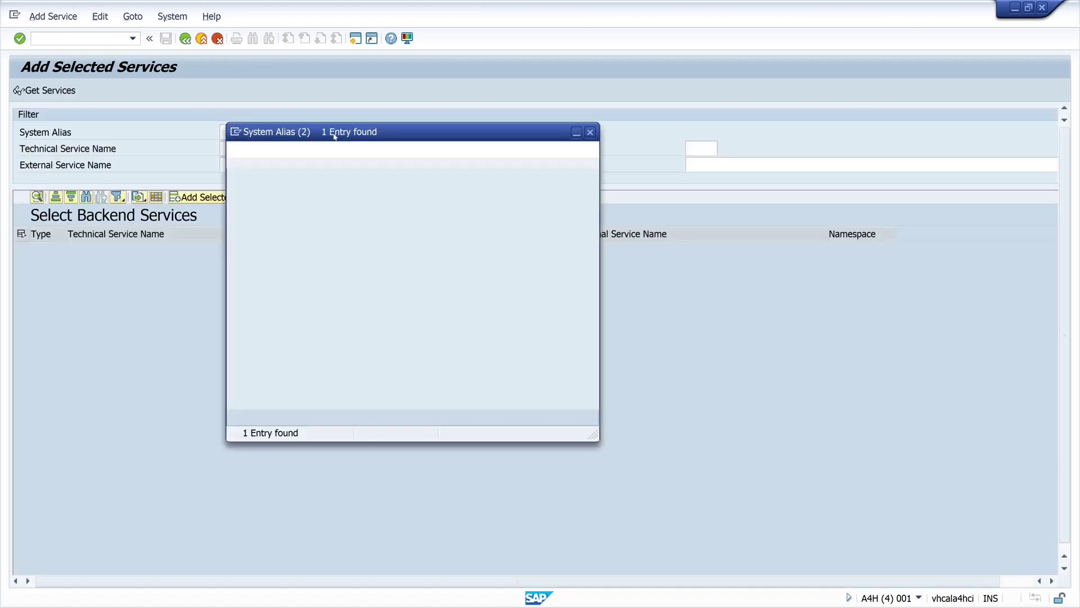
double_click(279, 208)
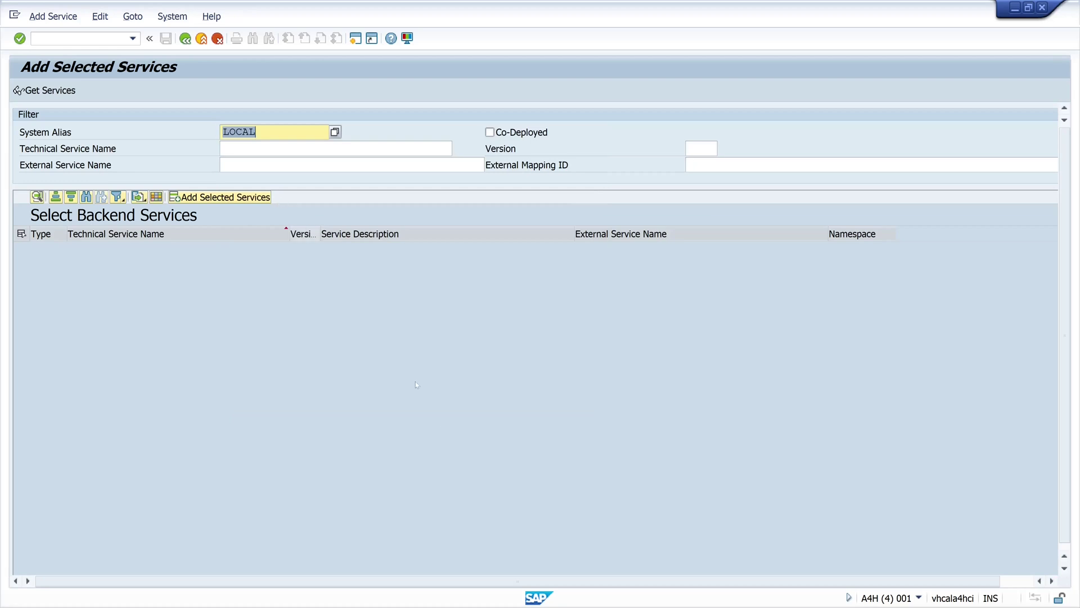
Copy the view name from Eclipse and search for technical service name Z_TEST_CDS_CDS
mouse_move(450, 601)
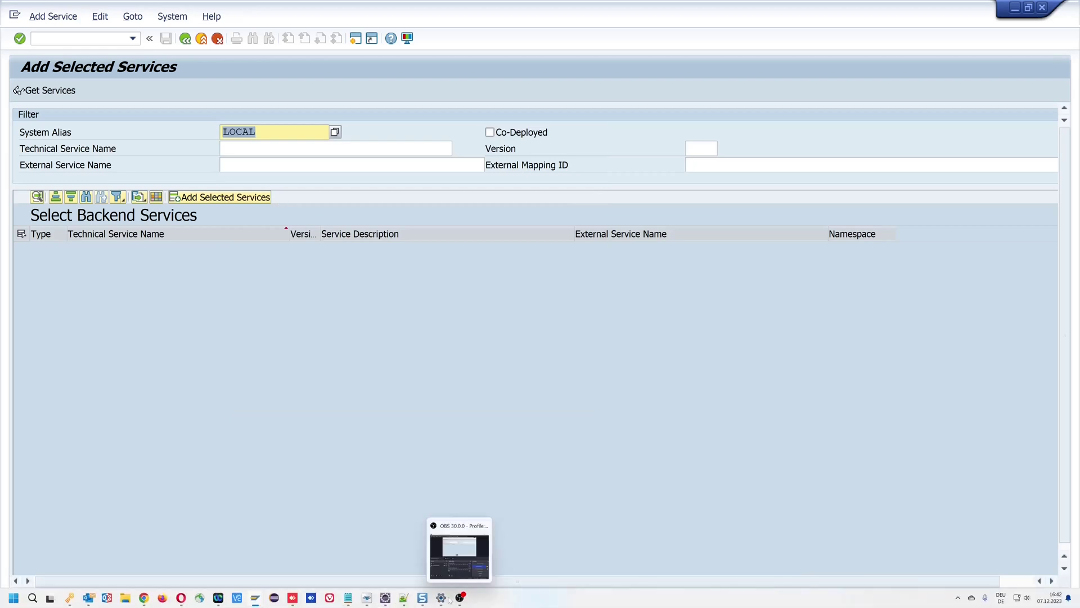
left_click(386, 597)
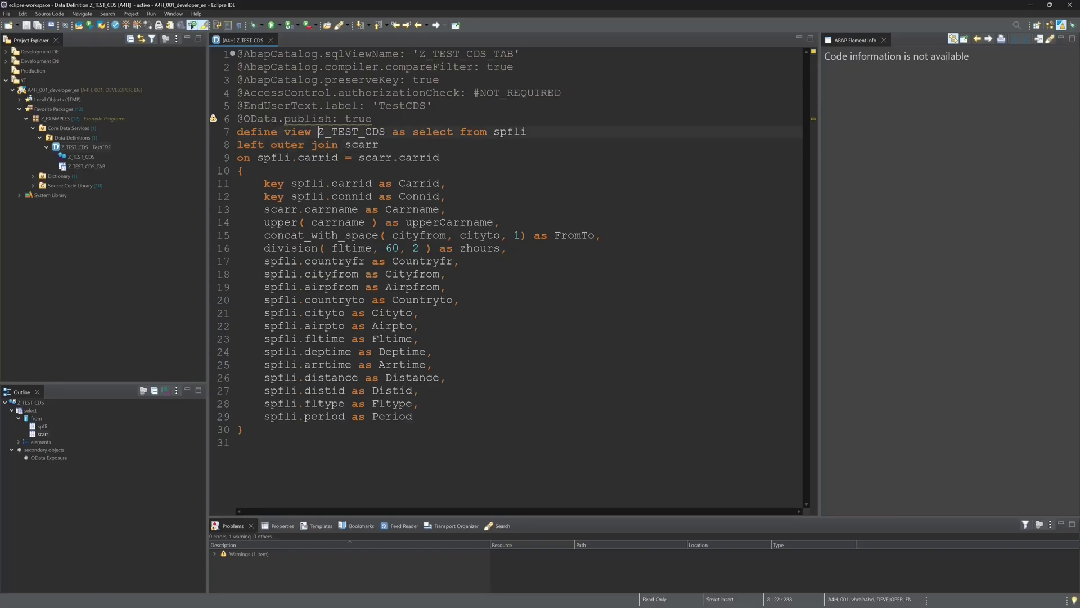
left_click_drag(319, 132, 386, 132)
key("ctrl+c")
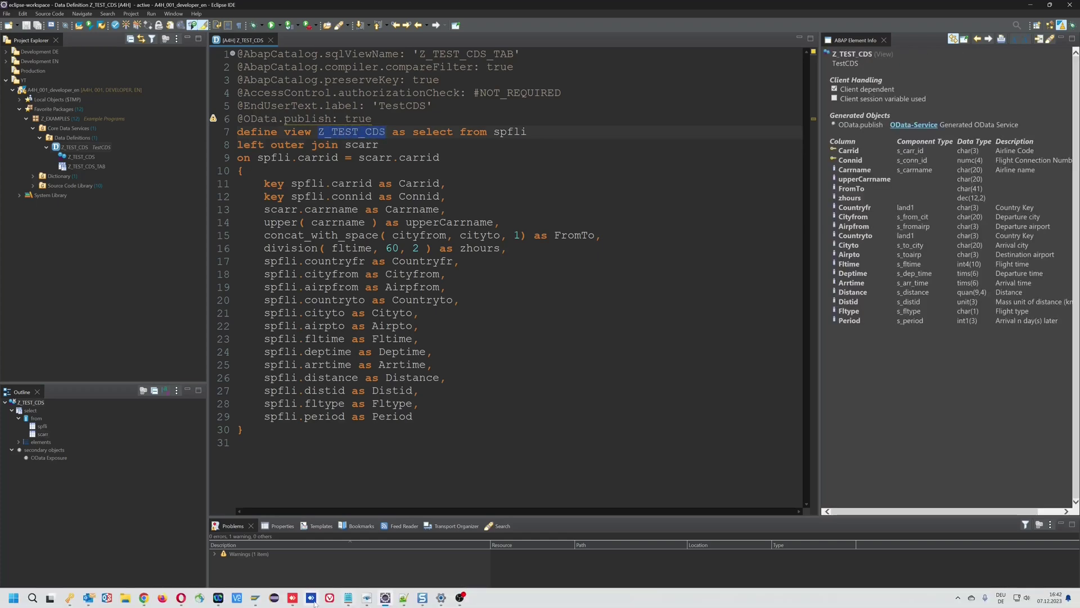
mouse_move(268, 588)
left_click(288, 556)
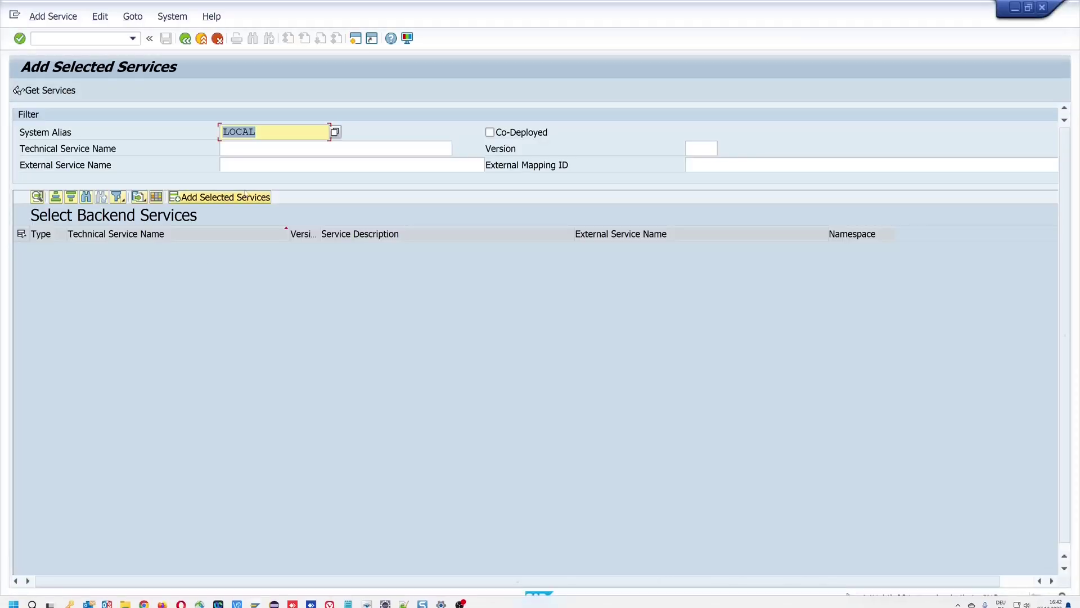
left_click(254, 148)
key("ctrl+v")
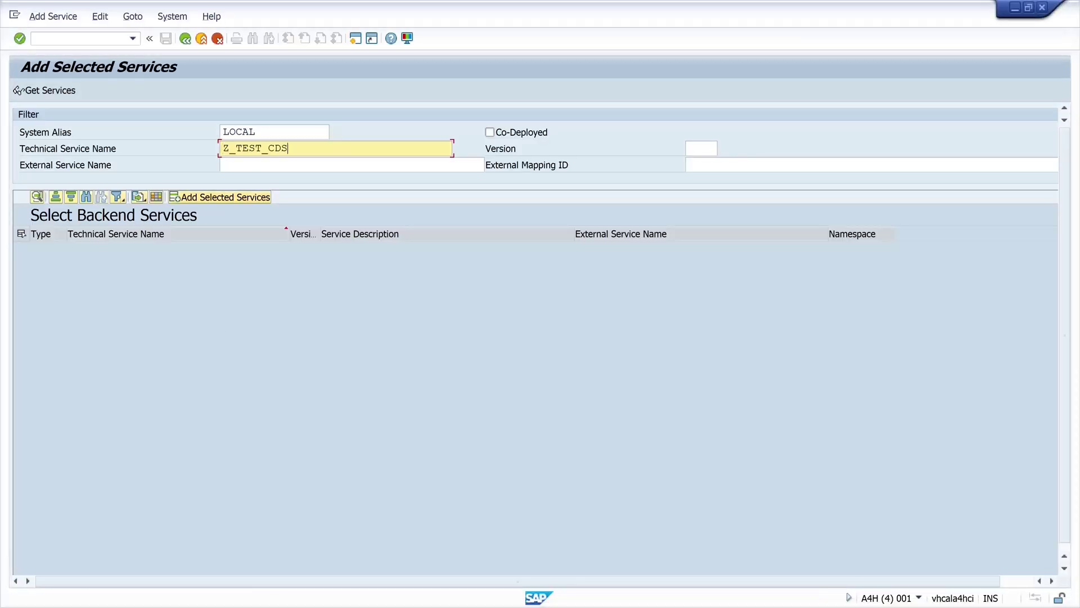
type("_CDS")
key("Return")
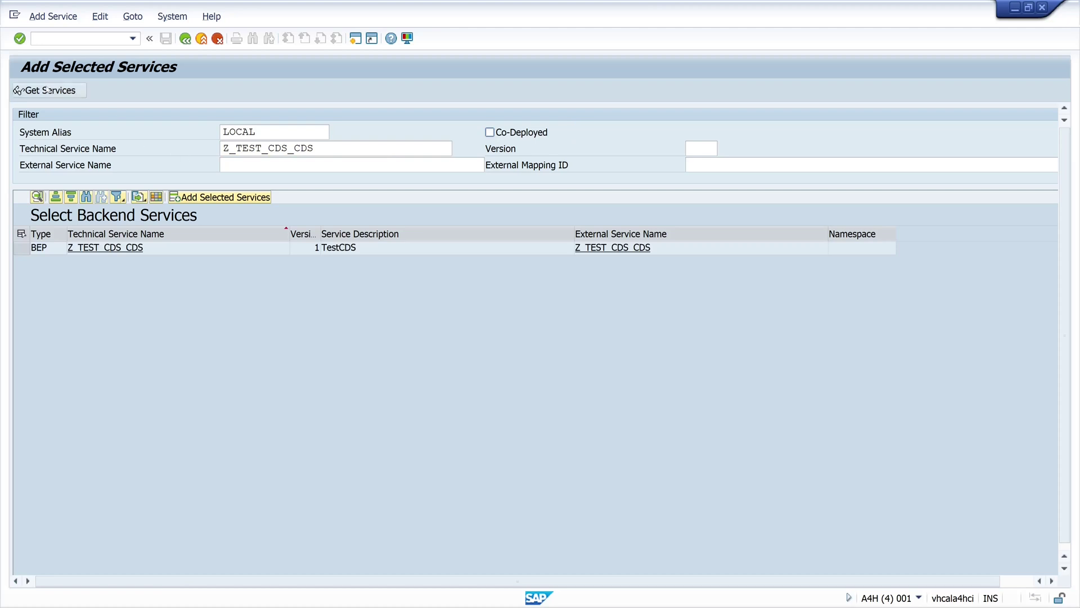
Add Z_TEST_CDS_CDS with package Z_EXAMPLES, found by searching z_ex*
left_click(126, 249)
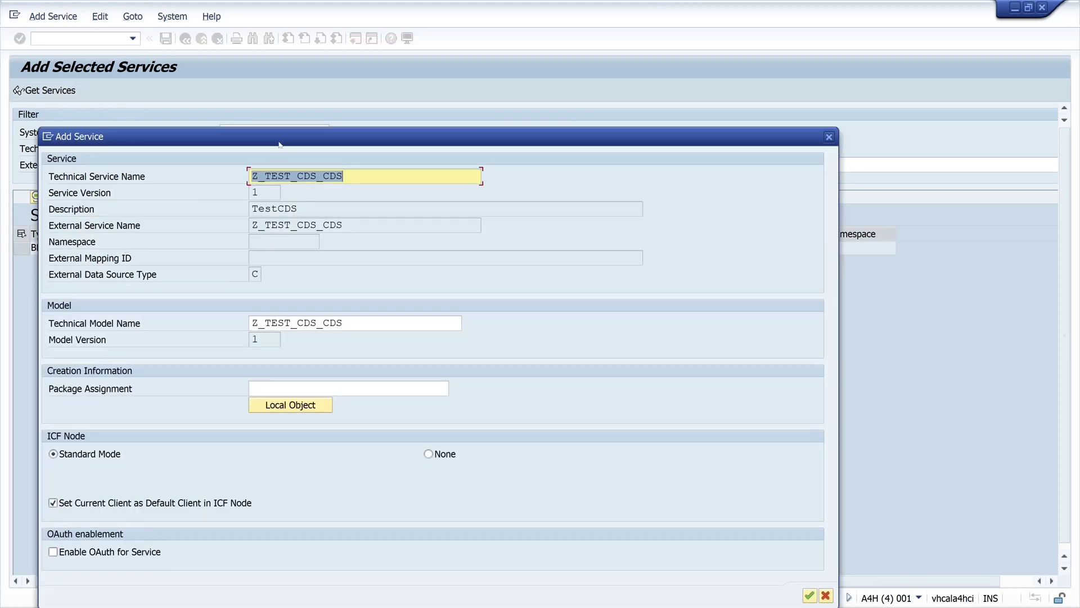
left_click_drag(283, 135, 303, 48)
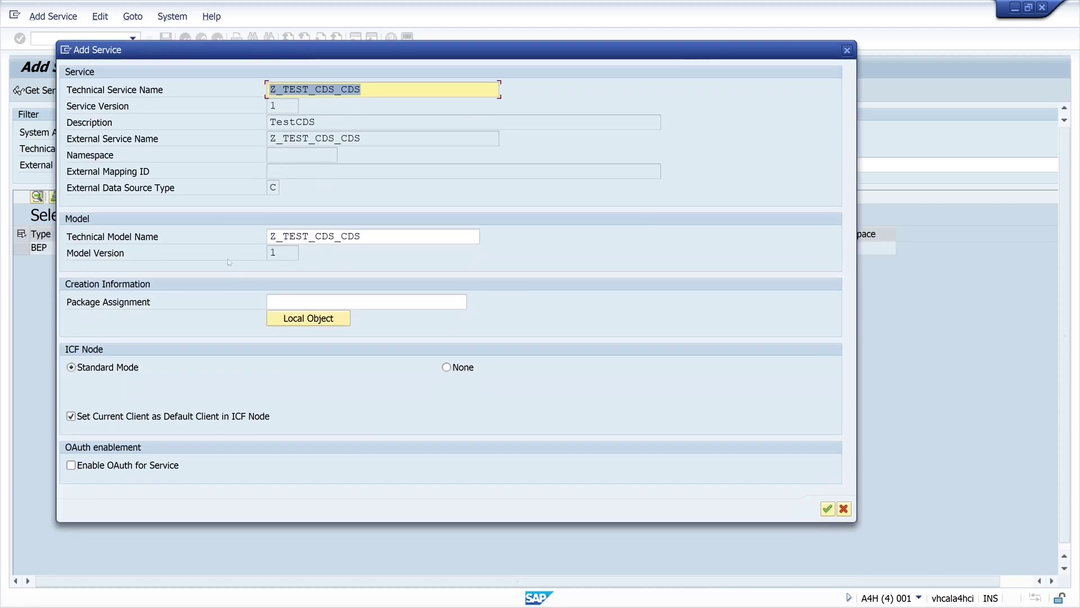
left_click(270, 301)
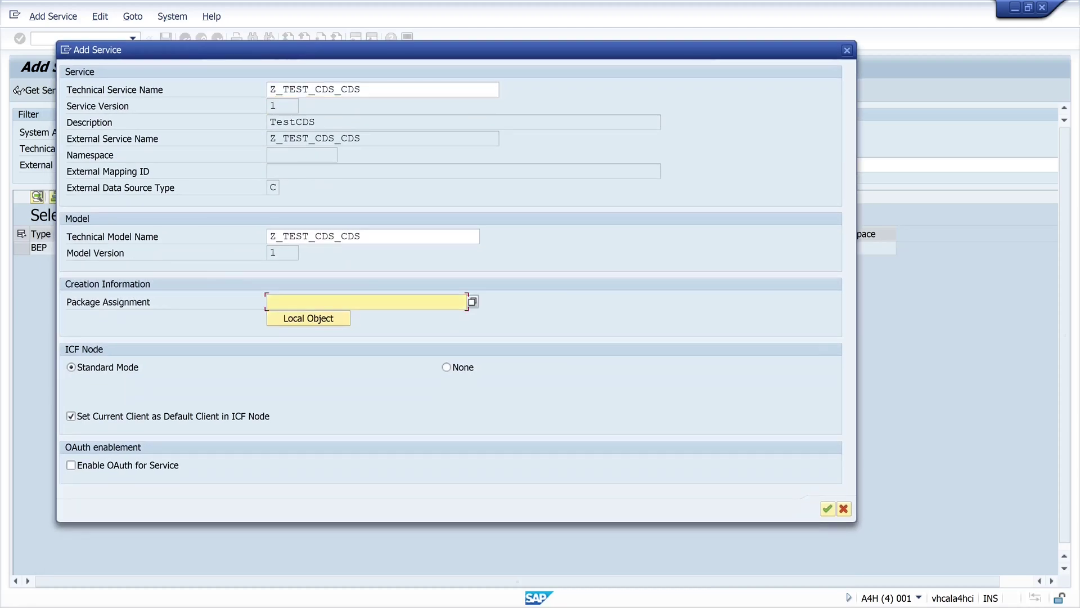
left_click(473, 302)
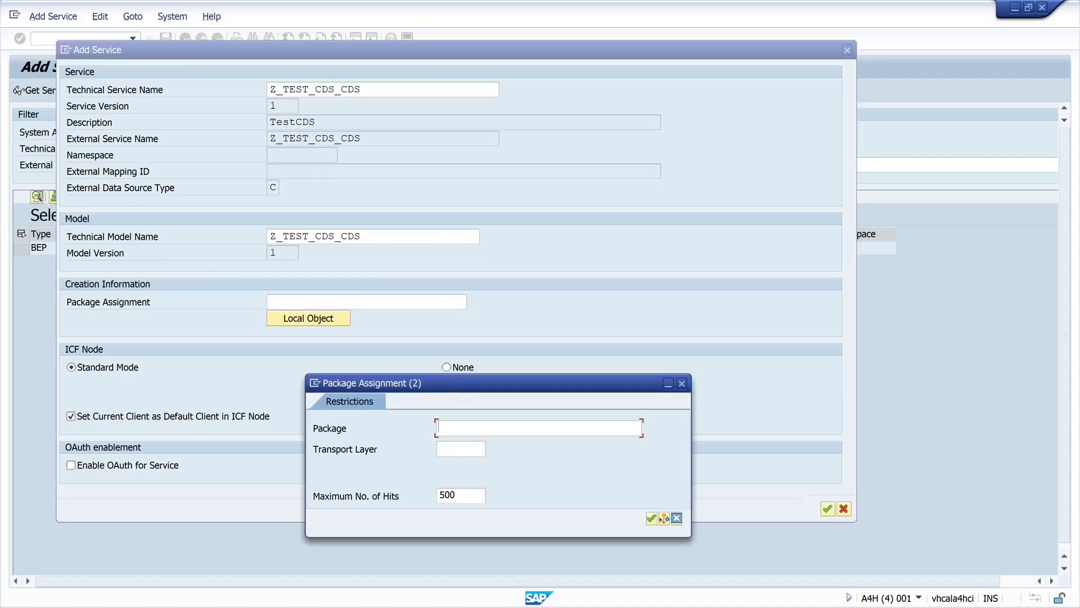
type("z_ex*")
key("Return")
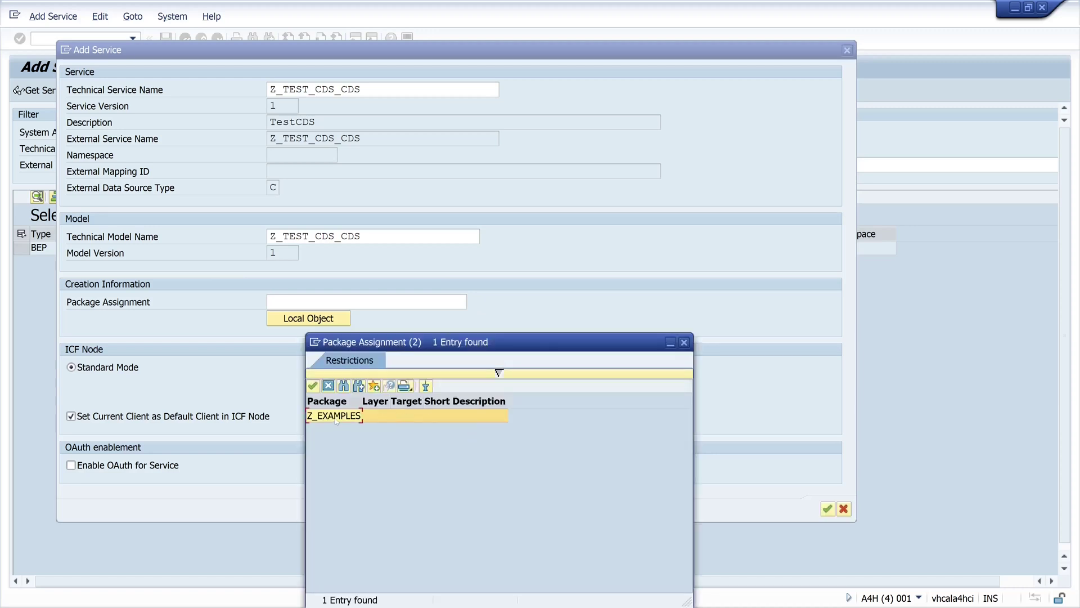
double_click(335, 417)
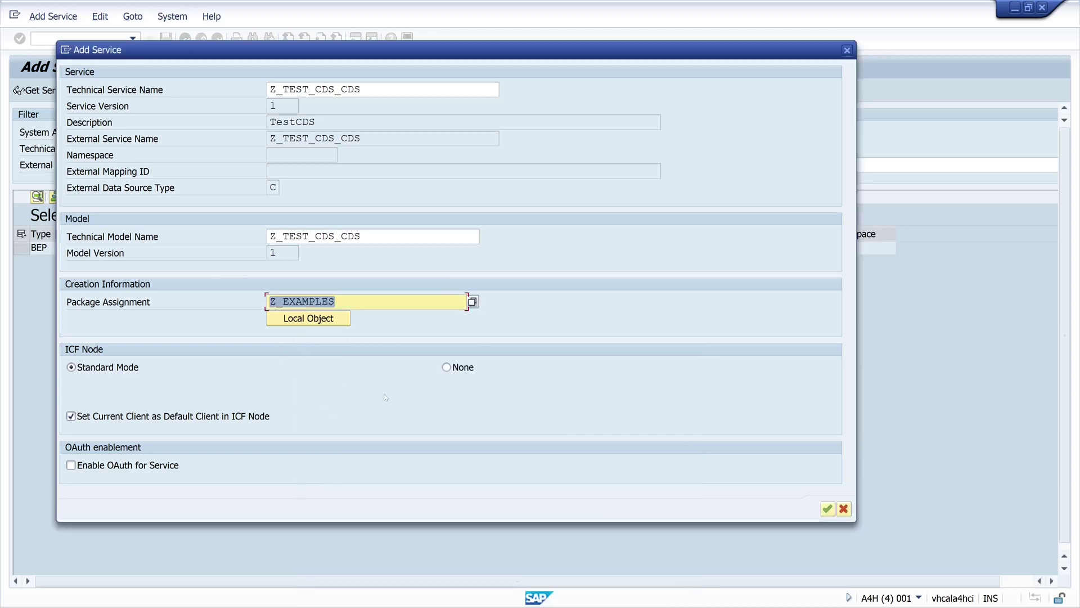
Confirm the service, accept the workbench request prompts, and acknowledge the service-created message
left_click(825, 507)
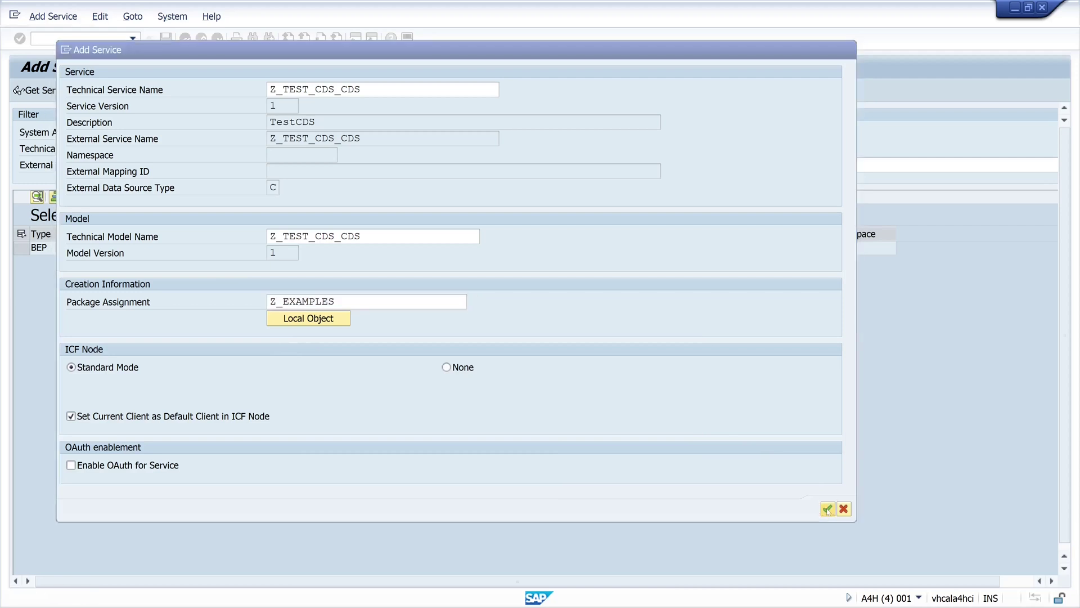
left_click(336, 249)
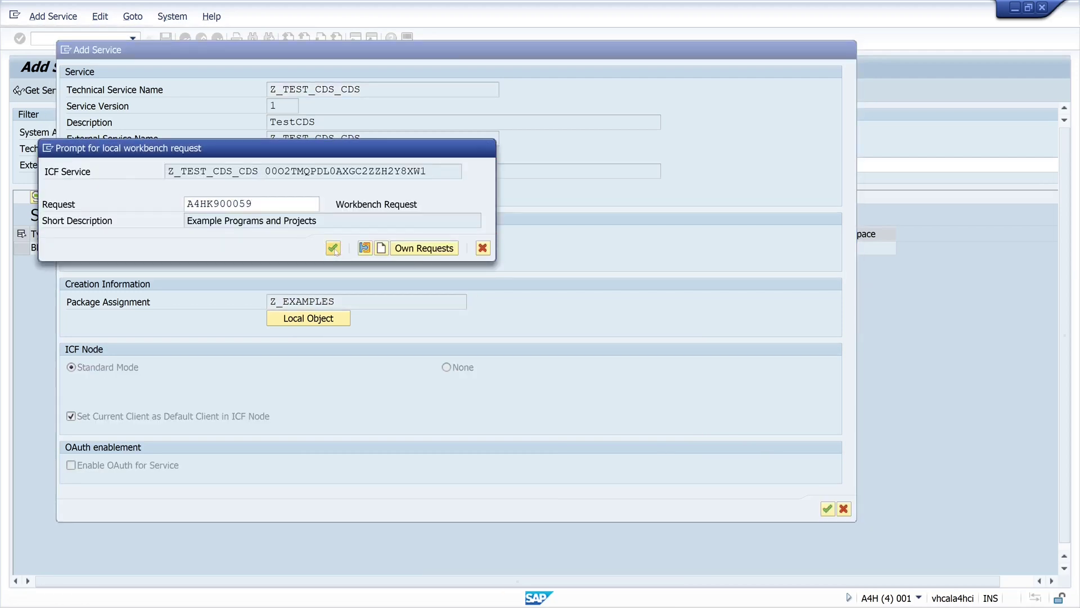
left_click(334, 249)
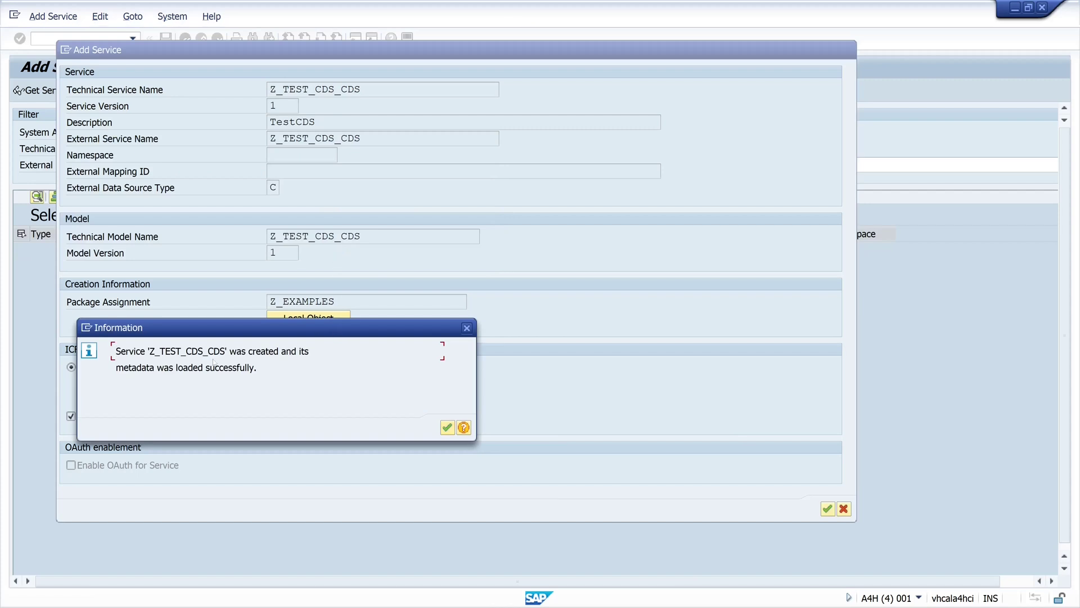
left_click(447, 427)
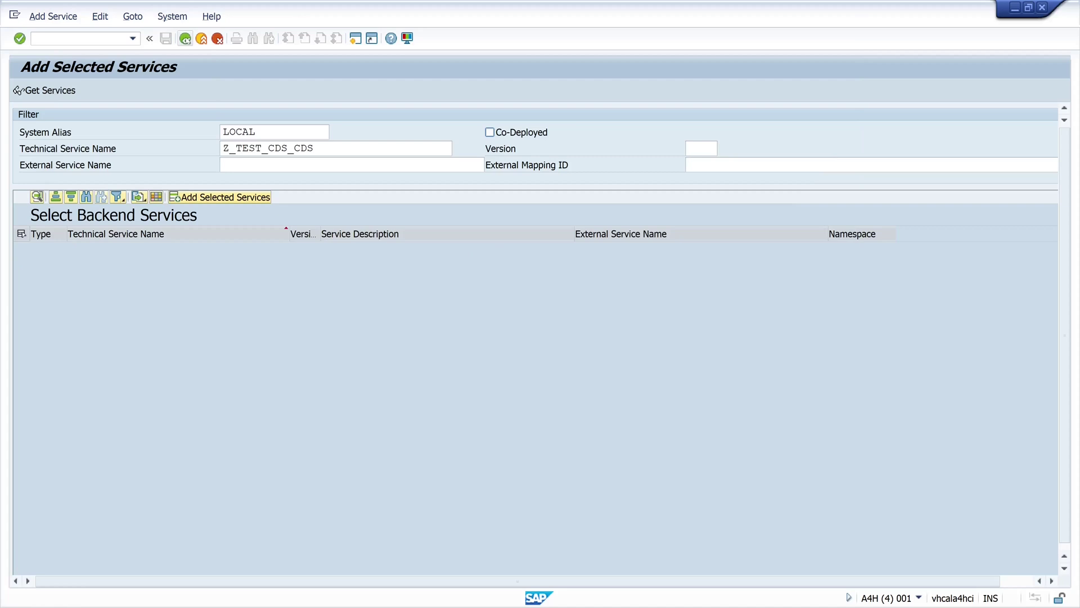
Back in the service catalog, sort by technical service name descending and select Z_TEST_CDS_CDS
left_click(185, 38)
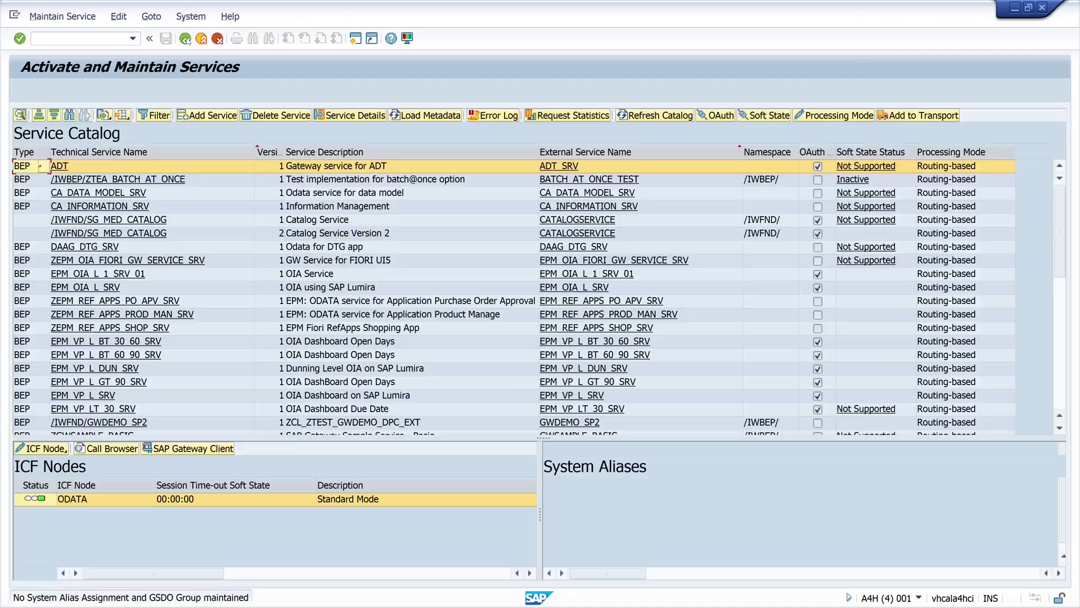
left_click(147, 153)
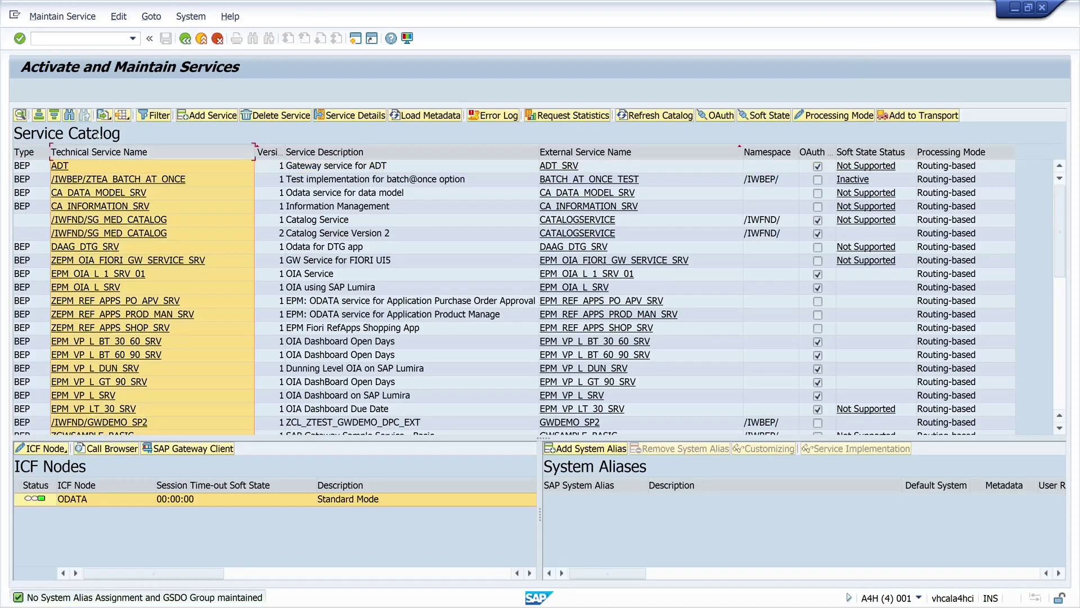
left_click(54, 115)
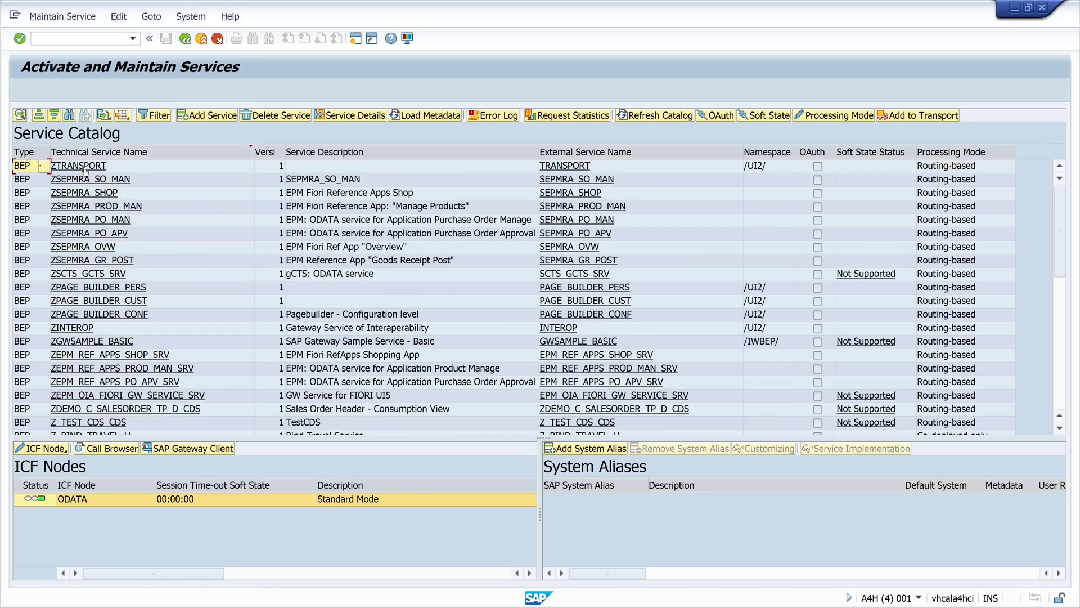
scroll(86, 218, "down", 2)
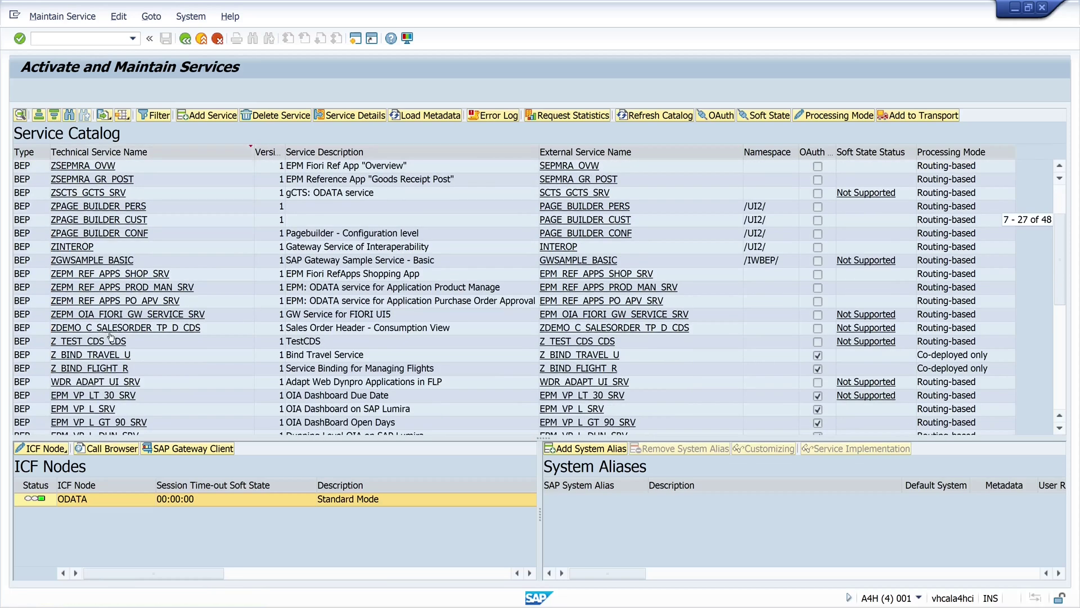
left_click(141, 341)
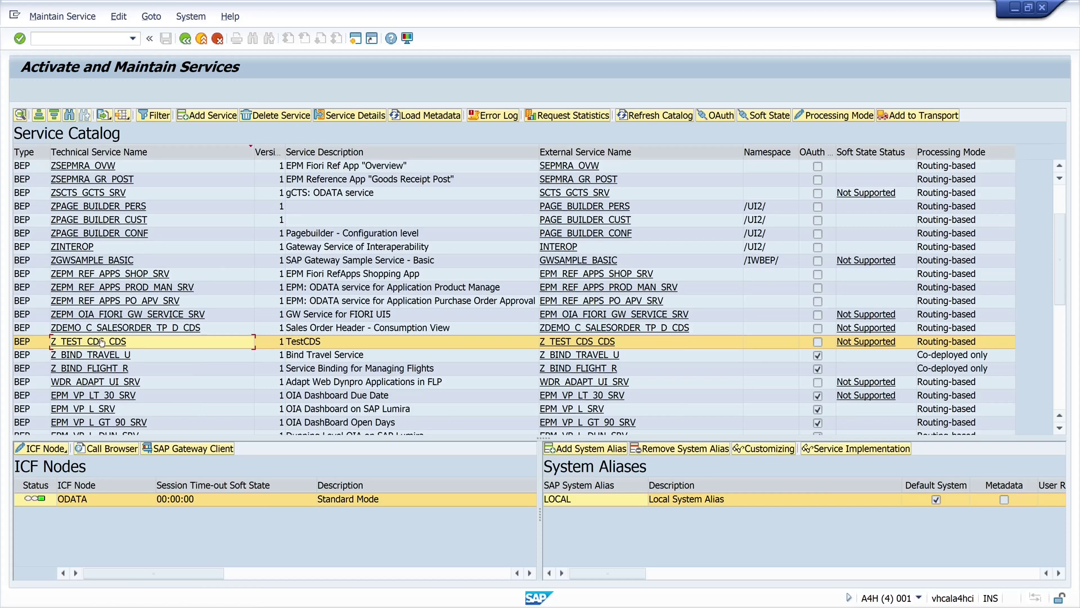
Reload Z_TEST_CDS_CDS metadata and open its ODATA ICF node in the SAP Gateway Client
left_click(424, 115)
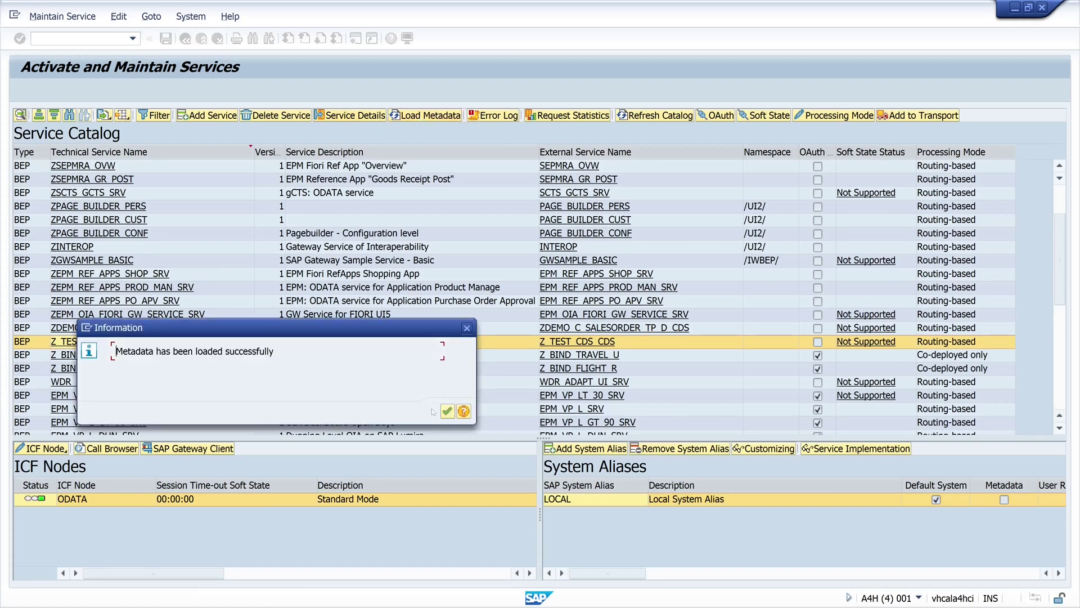
left_click(449, 411)
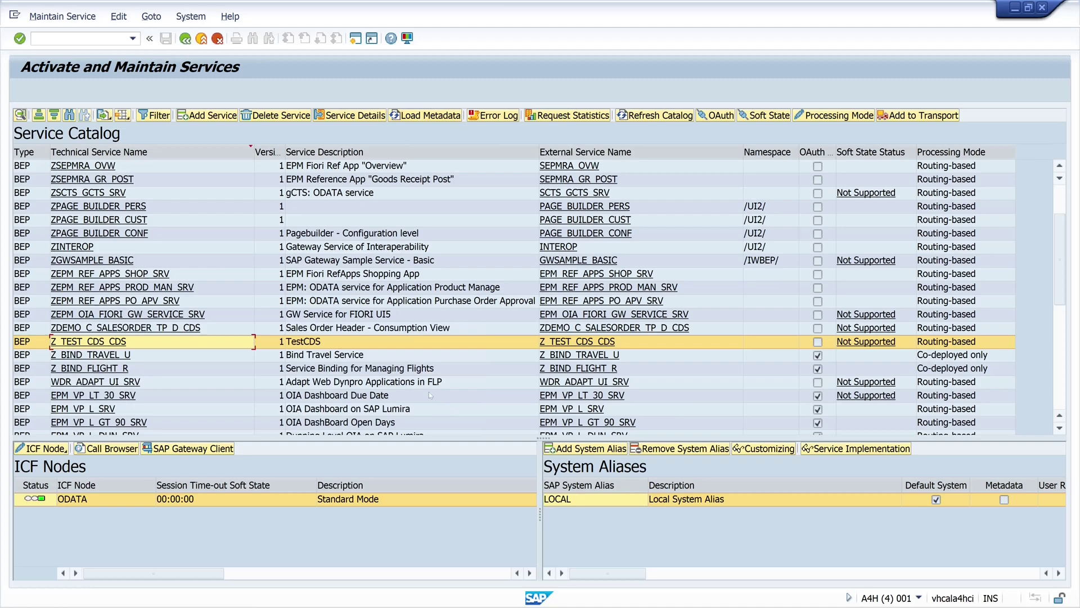
left_click(222, 448)
left_click(222, 448)
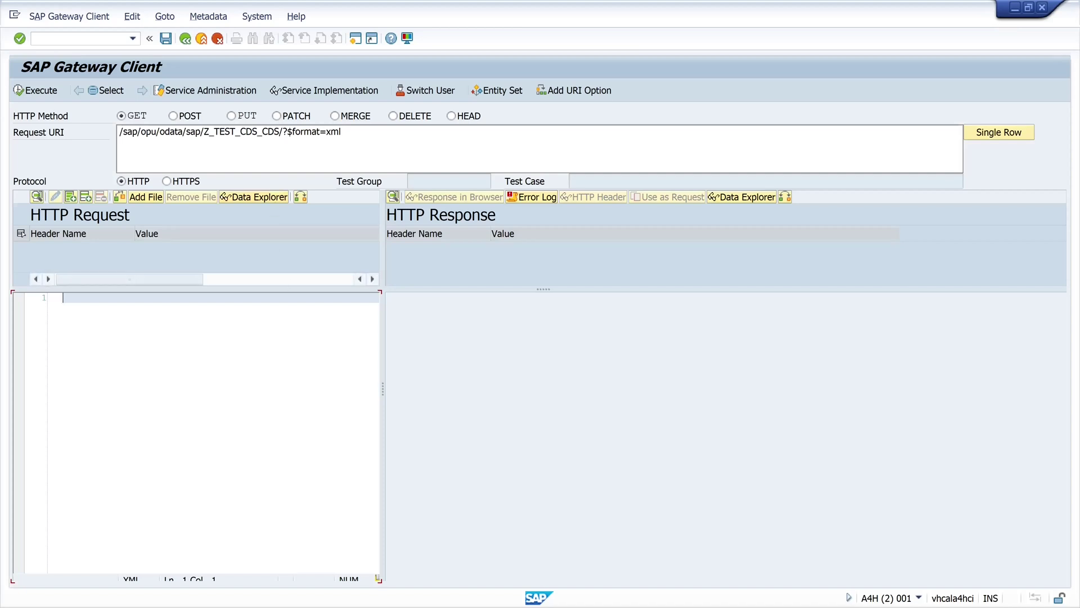
Send a GET for entity set Z_TEST_CDS and mark /IWFND/ERROR_LOG in the 500 response
left_click(501, 91)
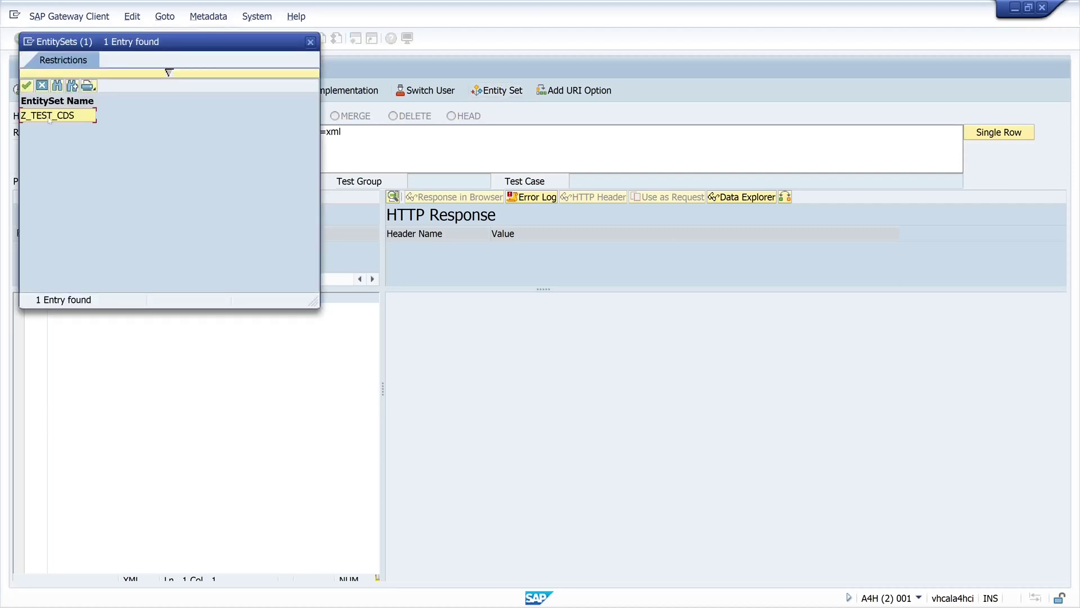
double_click(50, 117)
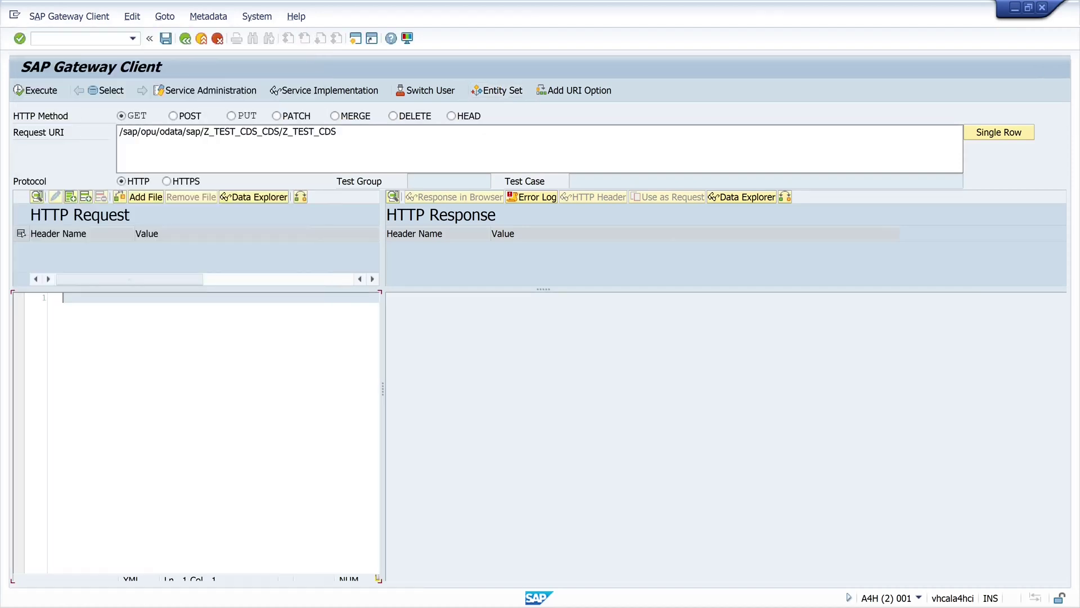
left_click(32, 93)
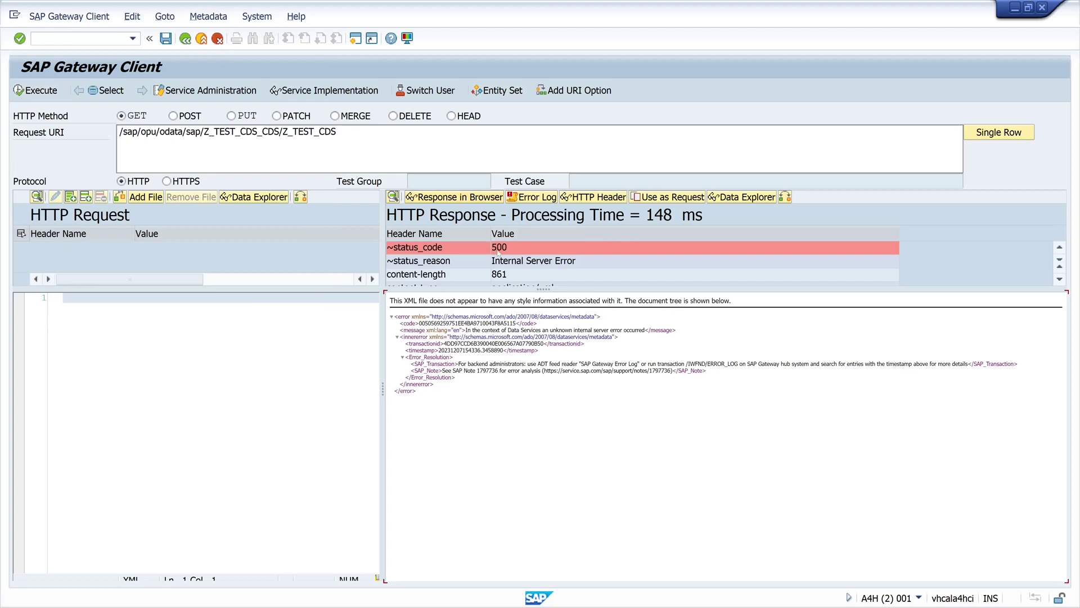
scroll(530, 401, "up", 3)
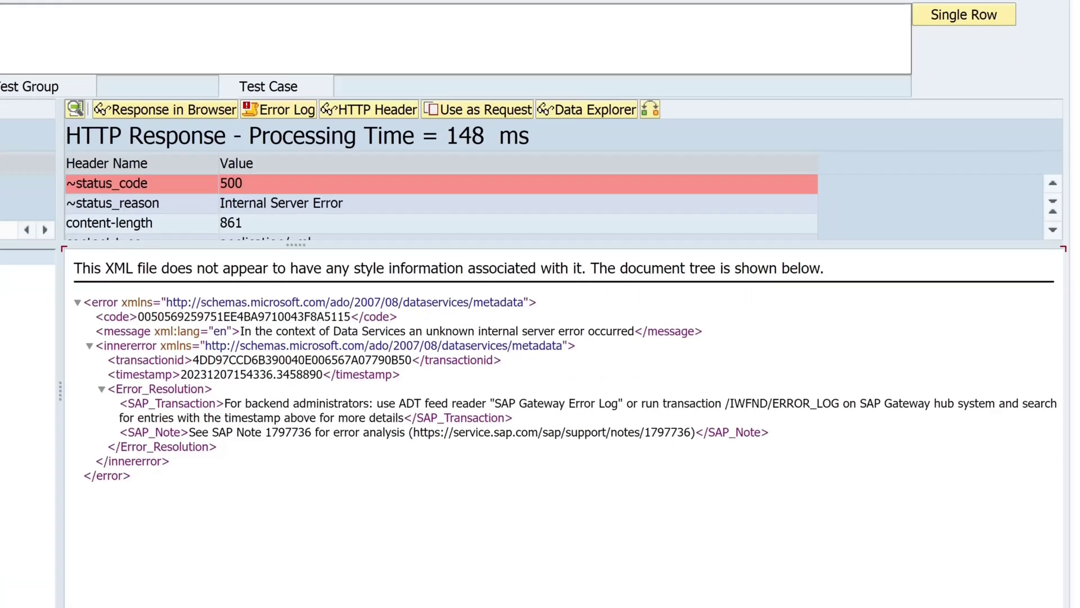
left_click_drag(837, 397, 914, 397)
key("ctrl+c")
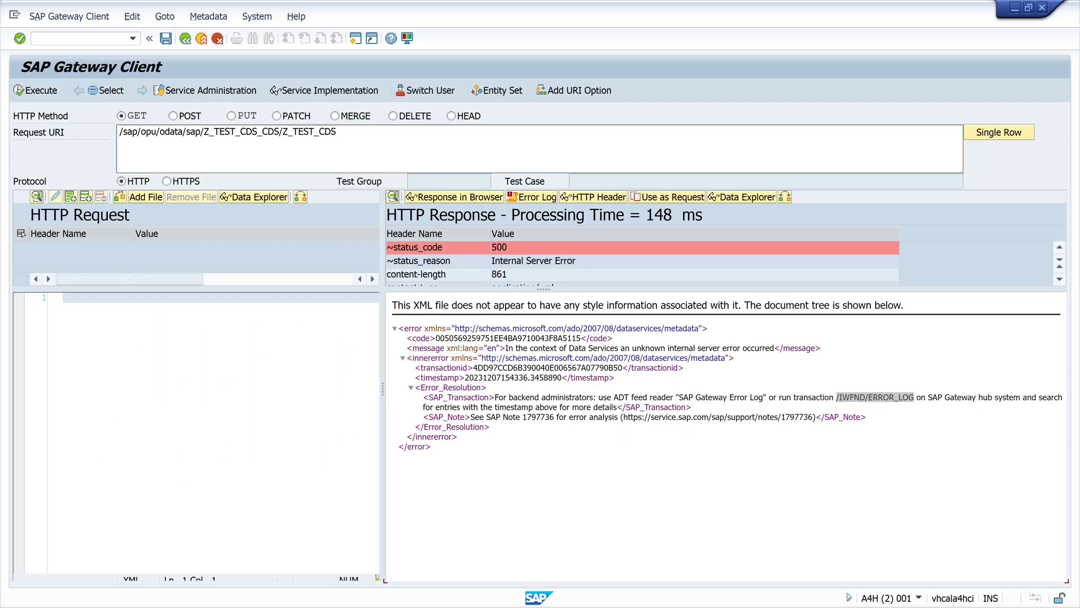
Open the Gateway error log with /n/IWFND/ERROR_LOG
left_click(34, 38)
type("/o/")
key("ctrl+v")
key("Return")
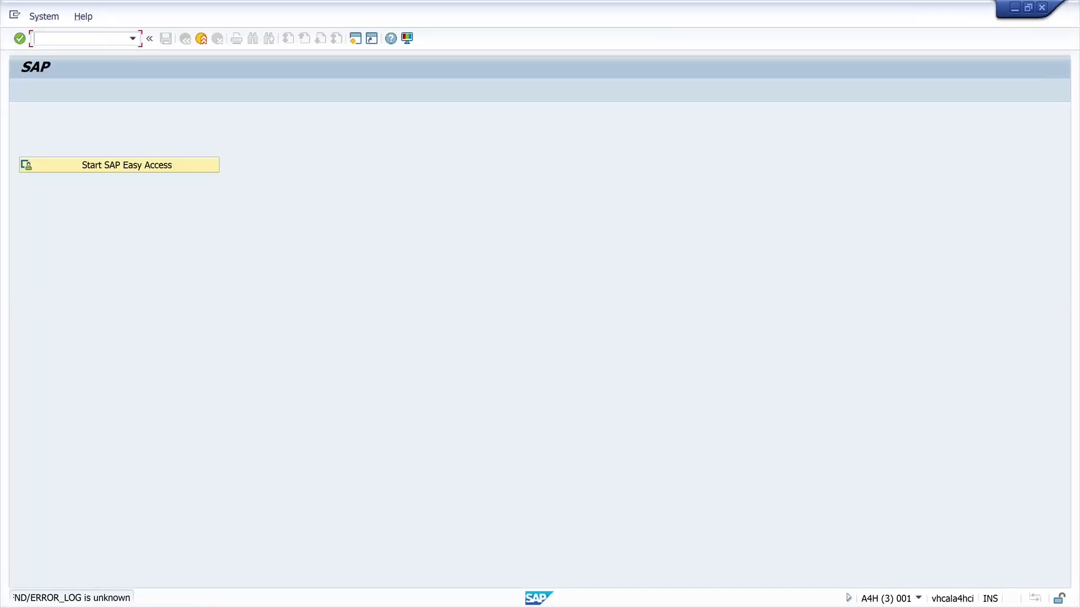
type("/n")
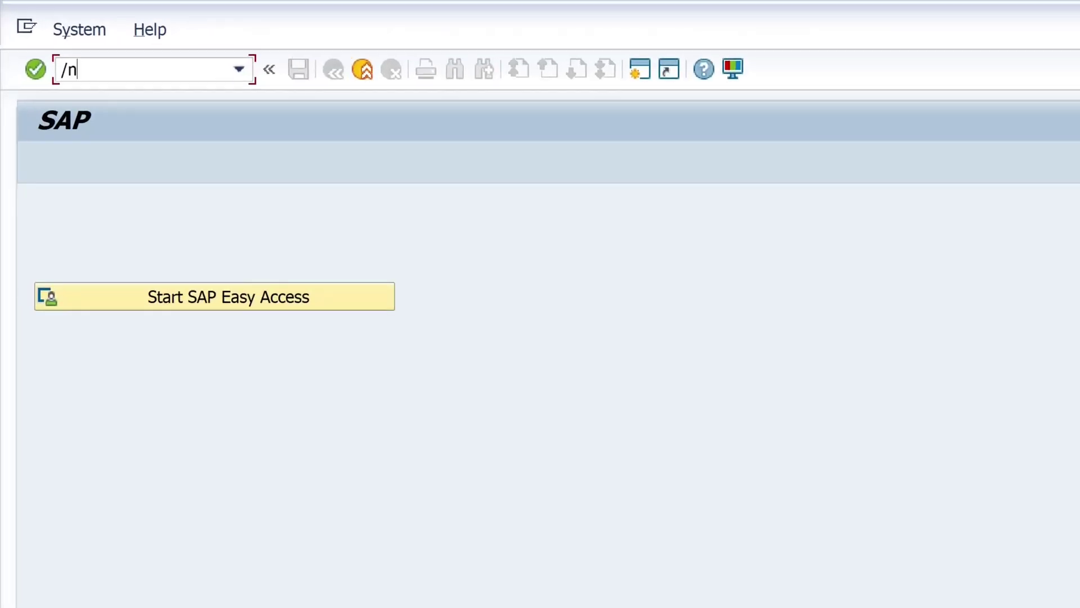
key("ctrl+v")
key("Return")
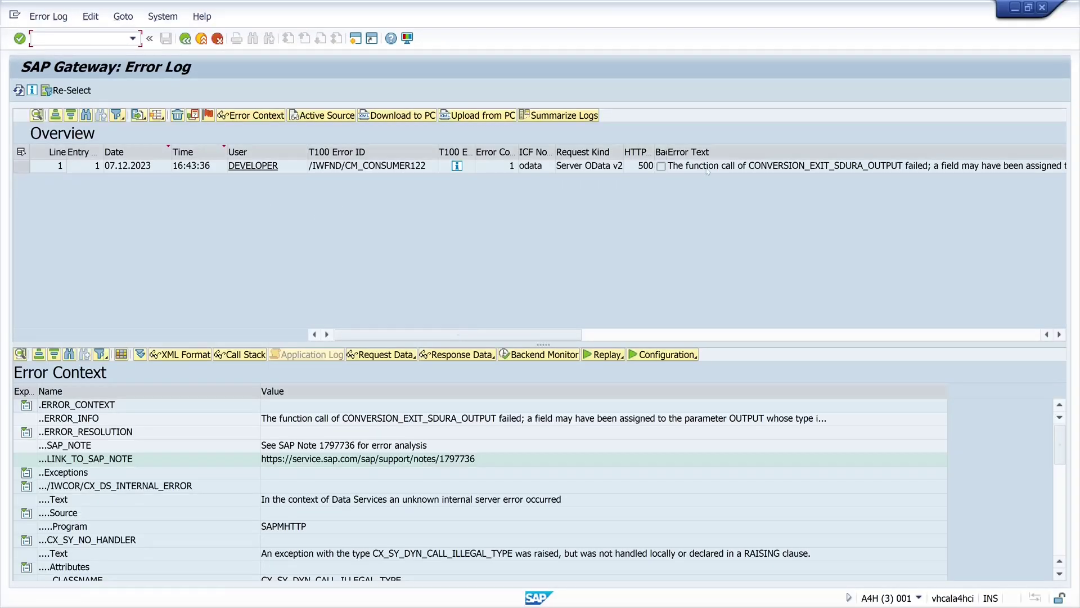
Inspect the 500 error entry showing CONVERSION_EXIT_SDURA_OUTPUT failed, then return to Z_TEST_CDS in Eclipse
left_click(742, 168)
left_click(344, 419)
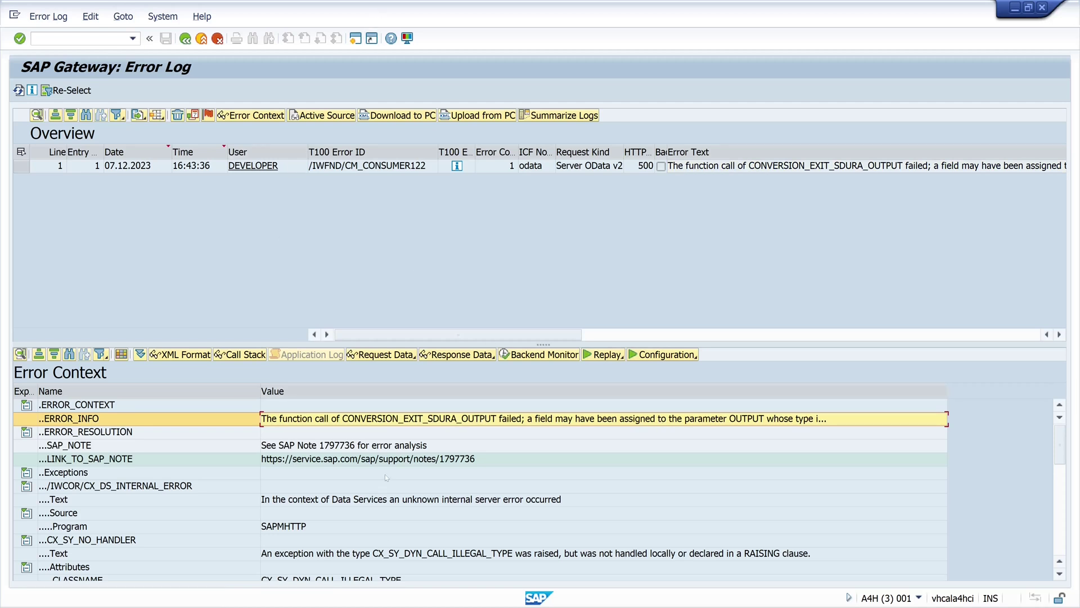
mouse_move(385, 597)
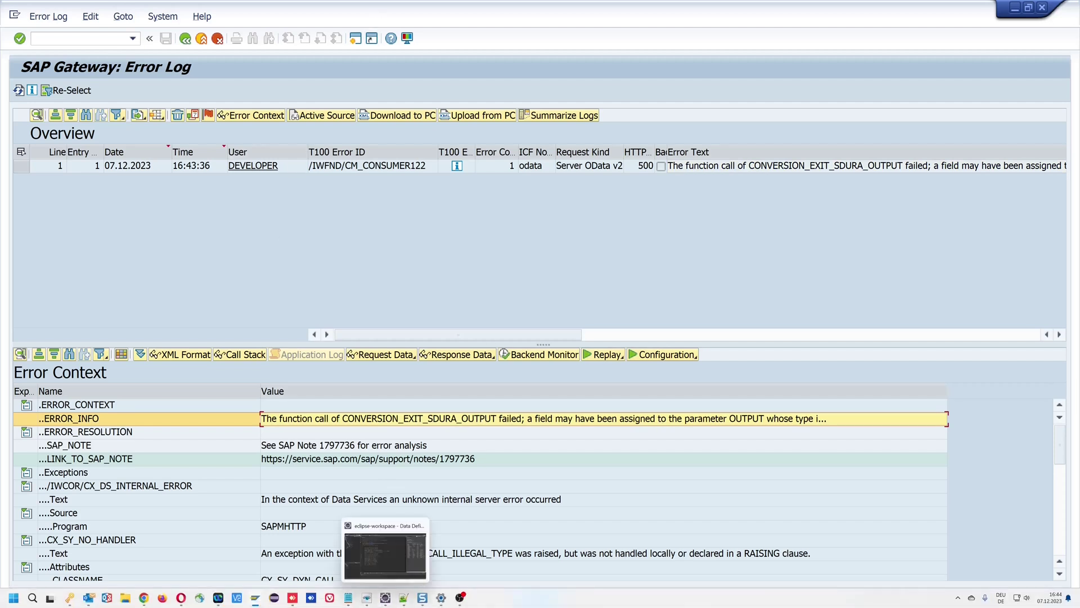
left_click(386, 598)
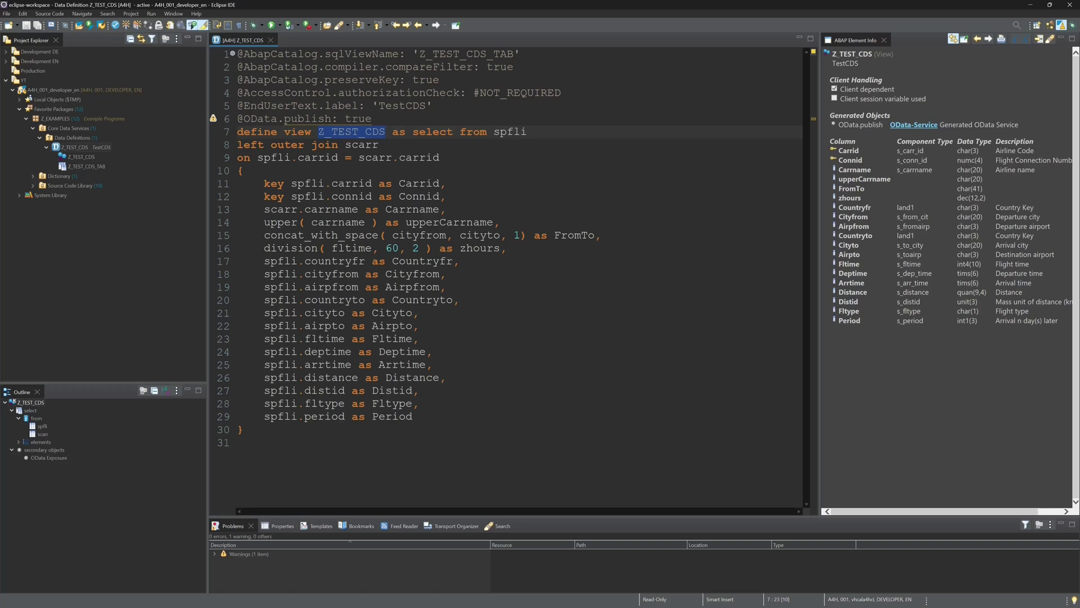
Comment out the Fltime and zhours division lines and reactivate Z_TEST_CDS
left_click(264, 338)
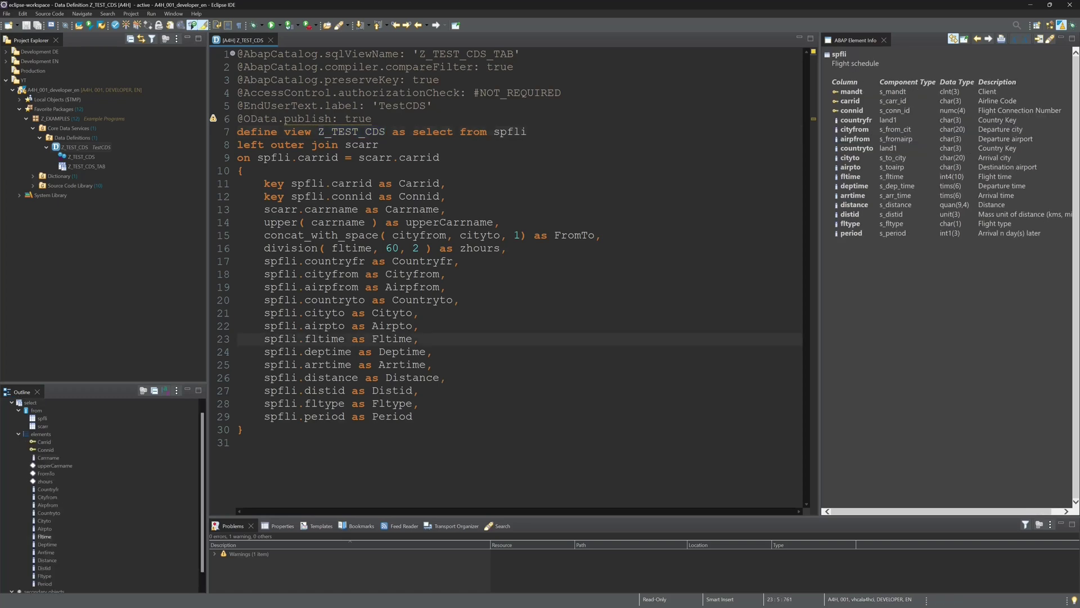
key("ctrl+less")
key("Up")
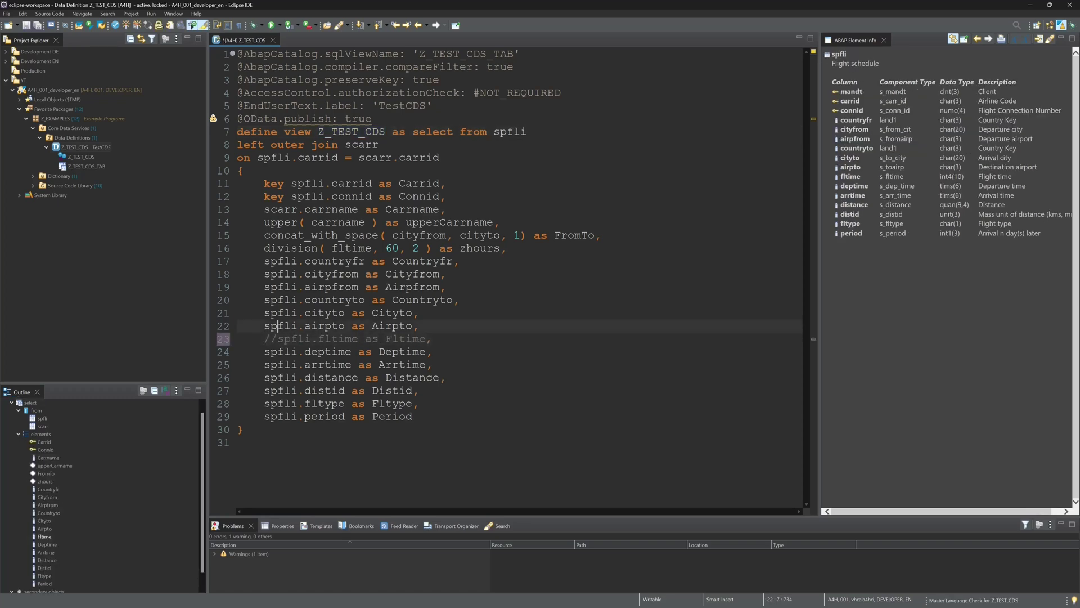
key("Up")
key("Up")
key("Up")
key("Up")
key("Up")
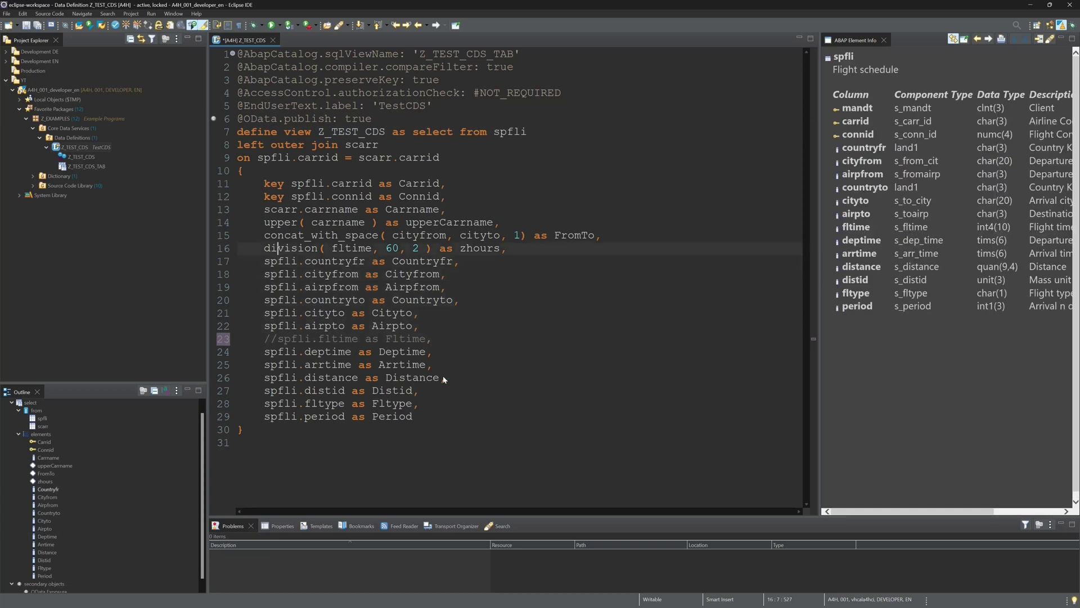
key("ctrl+less")
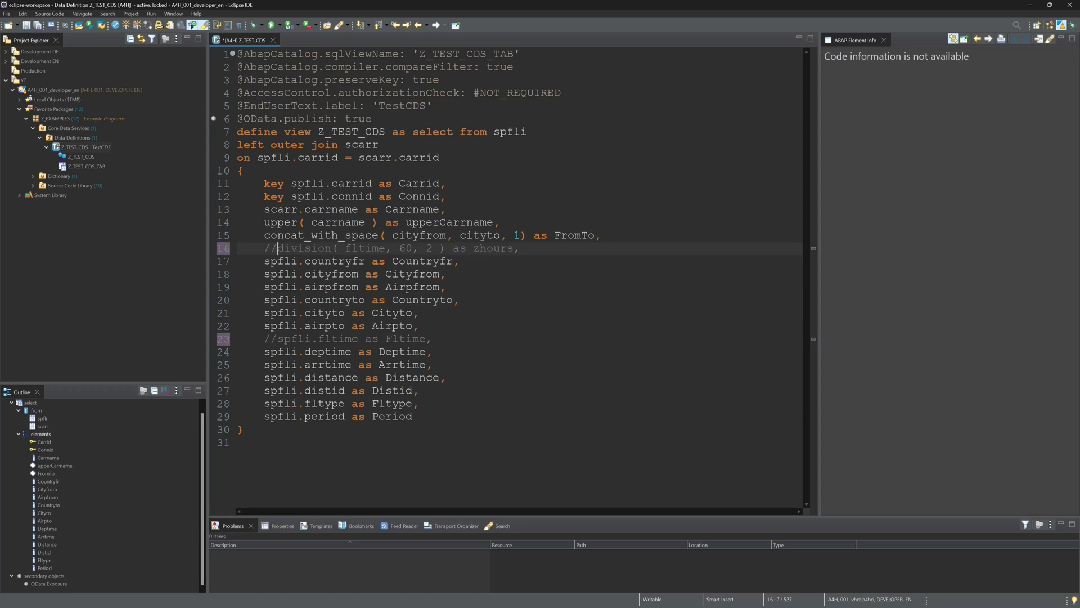
double_click(365, 248)
left_click(126, 25)
mouse_move(395, 598)
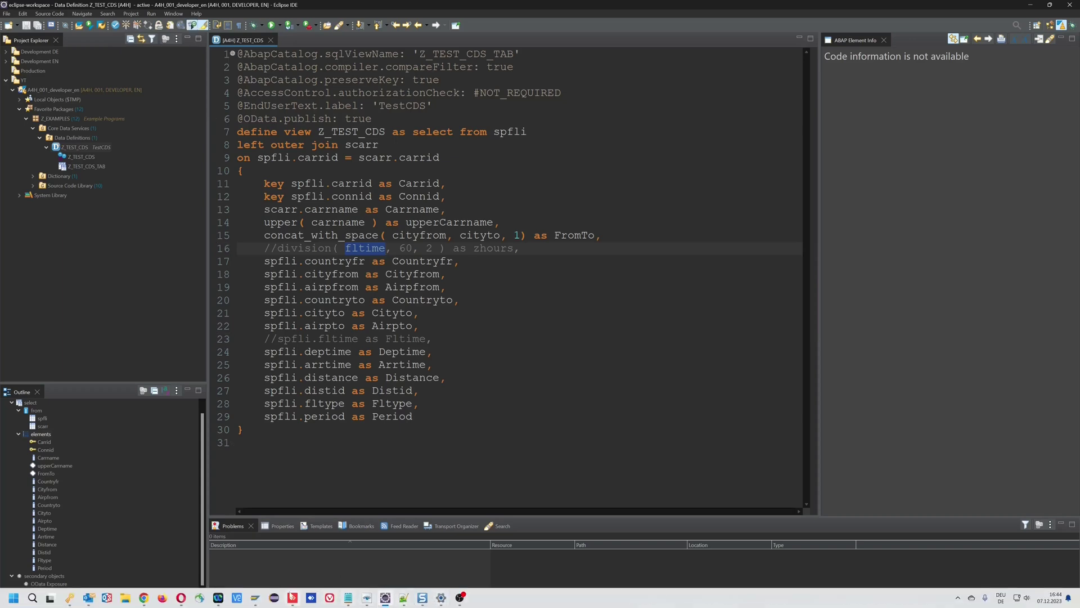
Close the SAP Gateway Client and Gateway error log windows
mouse_move(255, 597)
left_click(319, 562)
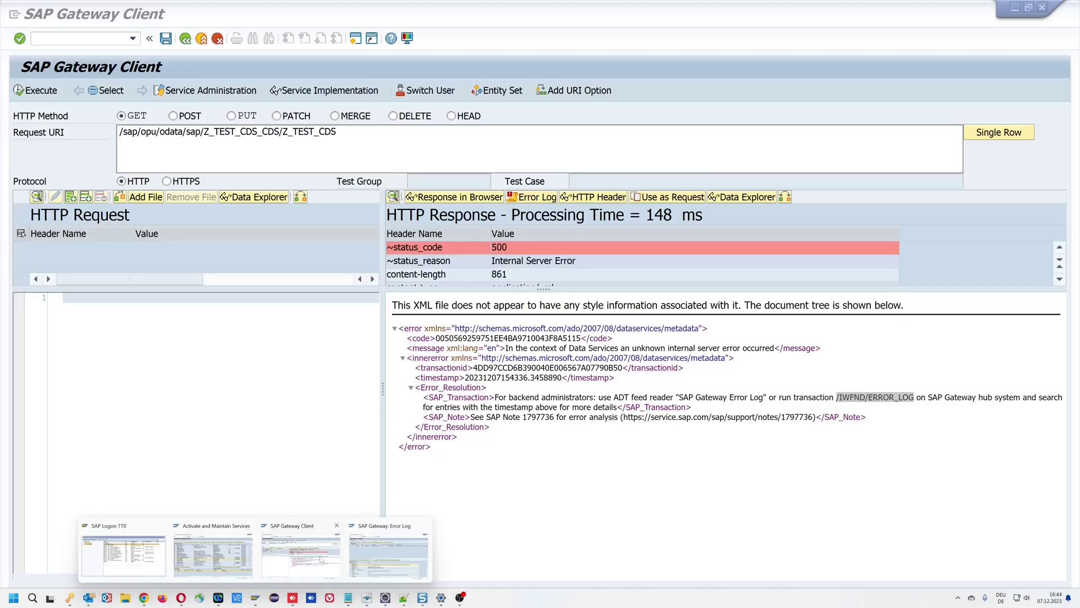
left_click(336, 525)
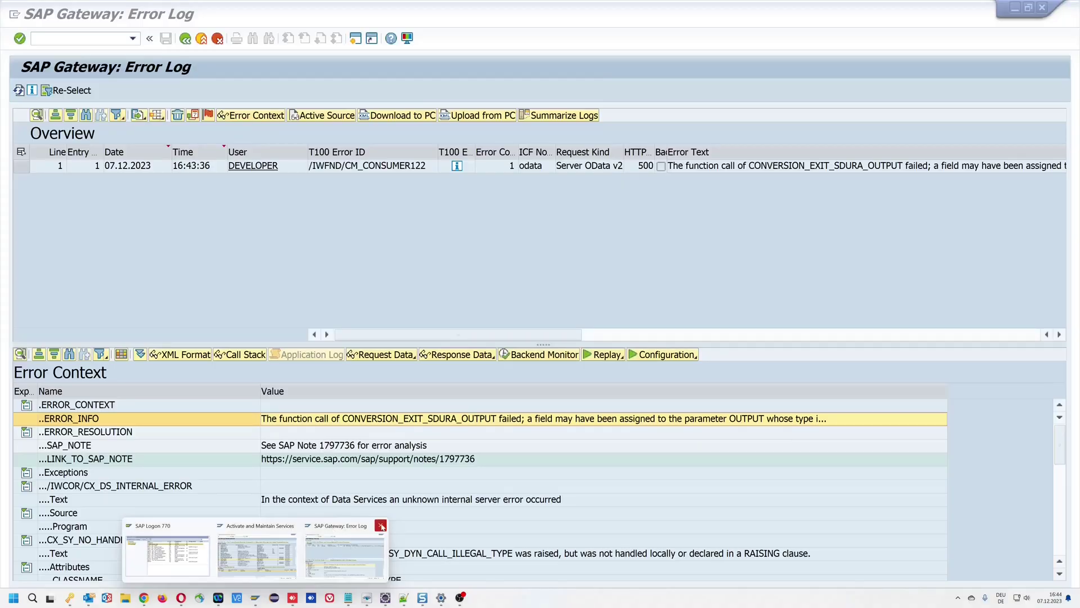
left_click(382, 526)
Reload Z_TEST_CDS_CDS metadata, dismiss the ZHOURS not found error, and rerun /n/iwfnd/maint_service from history
left_click(306, 557)
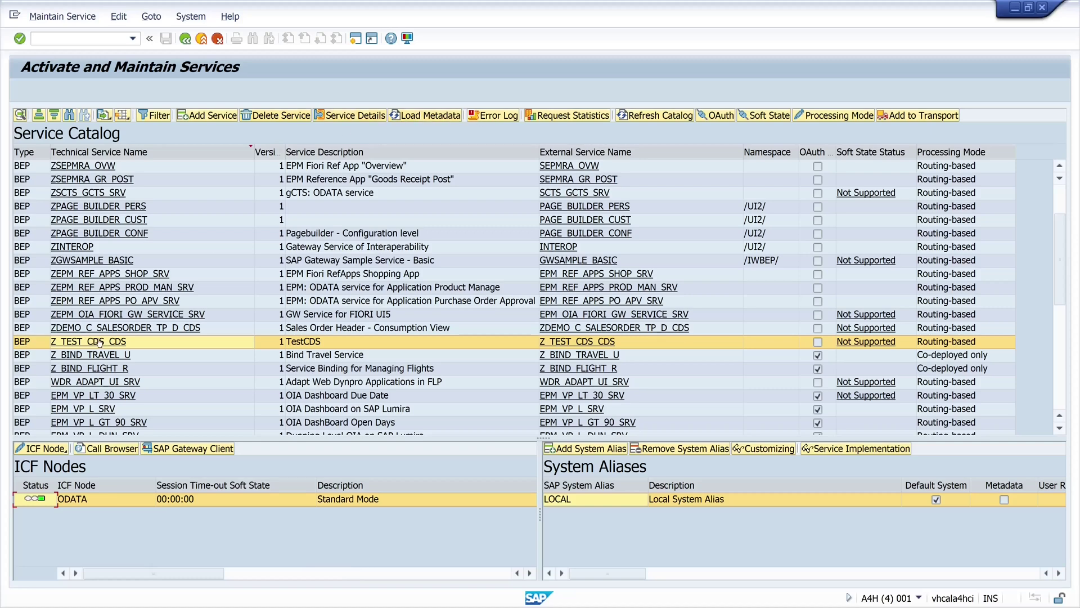
left_click(442, 115)
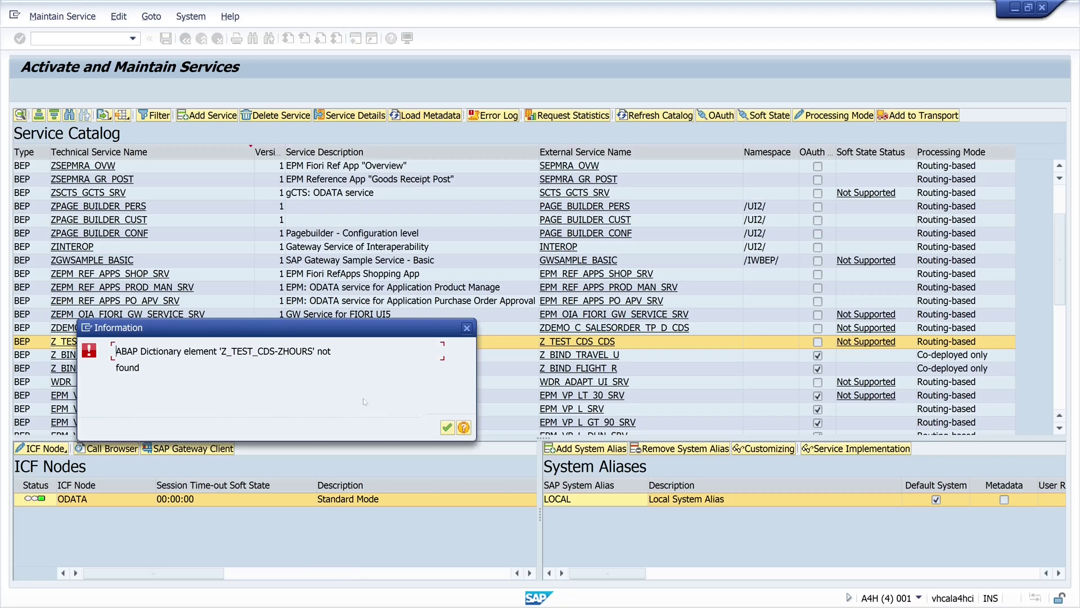
left_click(447, 427)
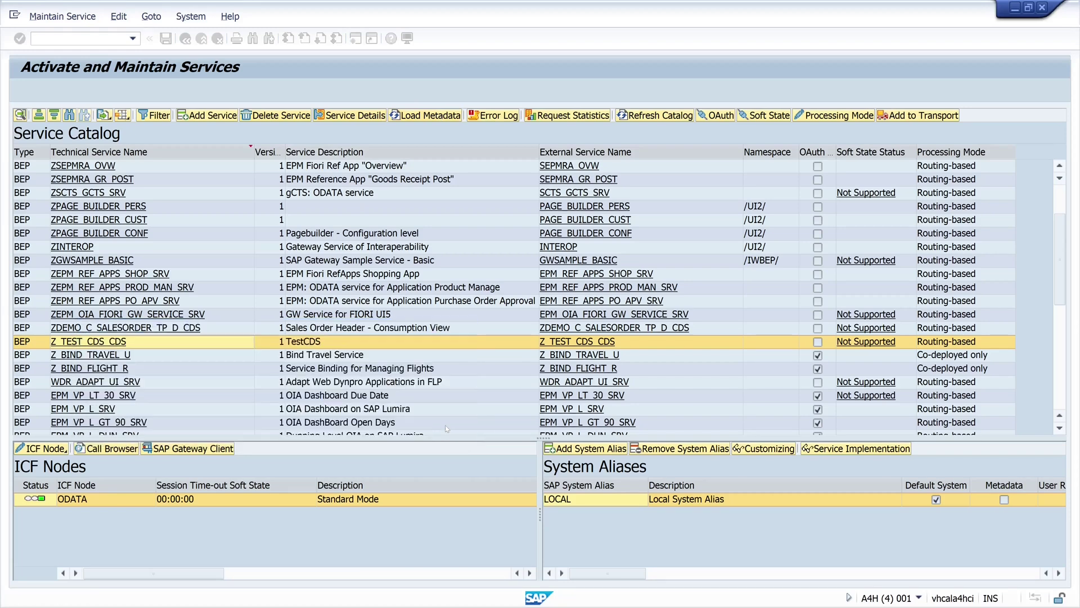
scroll(214, 377, "down", 1)
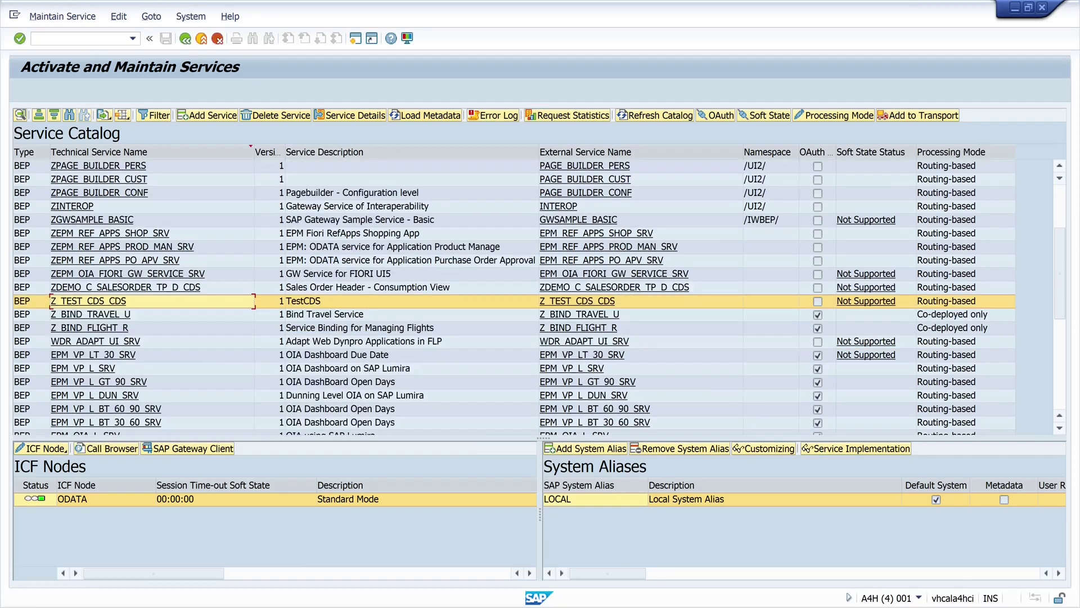
left_click(133, 38)
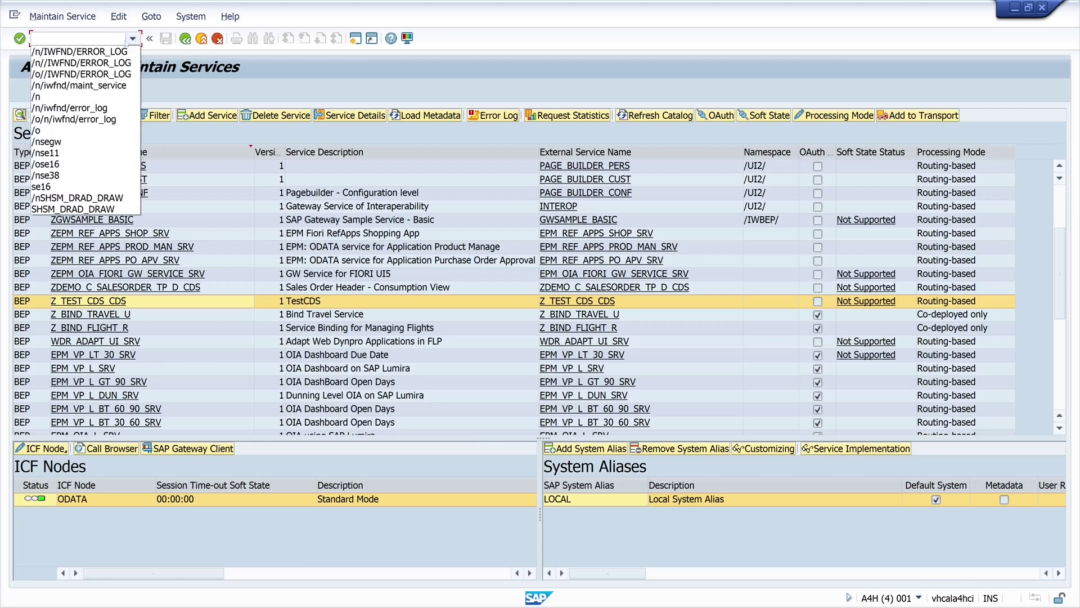
left_click(113, 85)
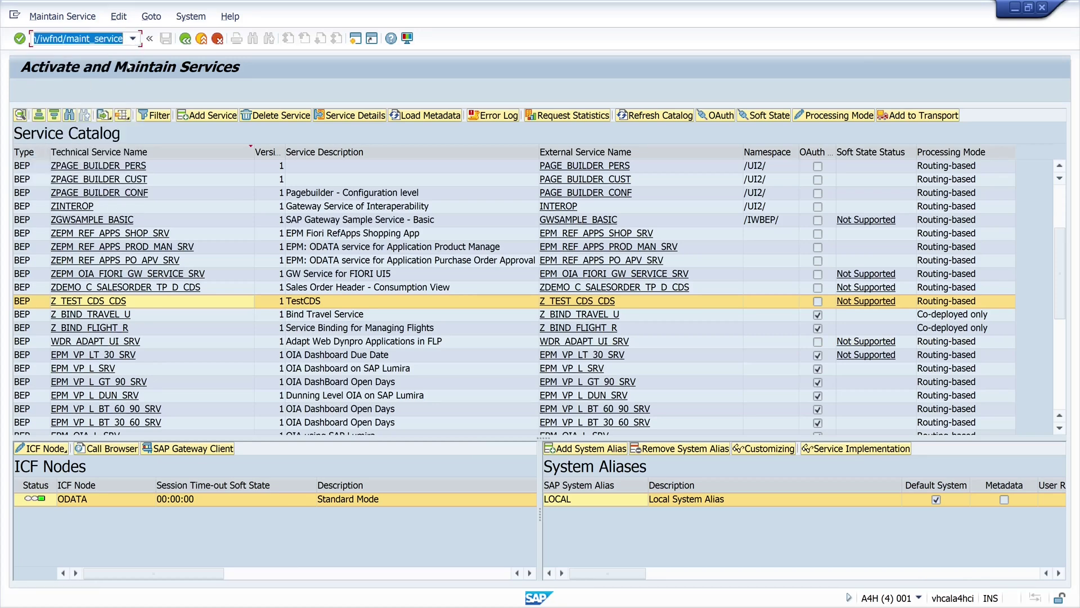
Restart service maintenance and sort the catalog descending by Technical Service Name
key("Return")
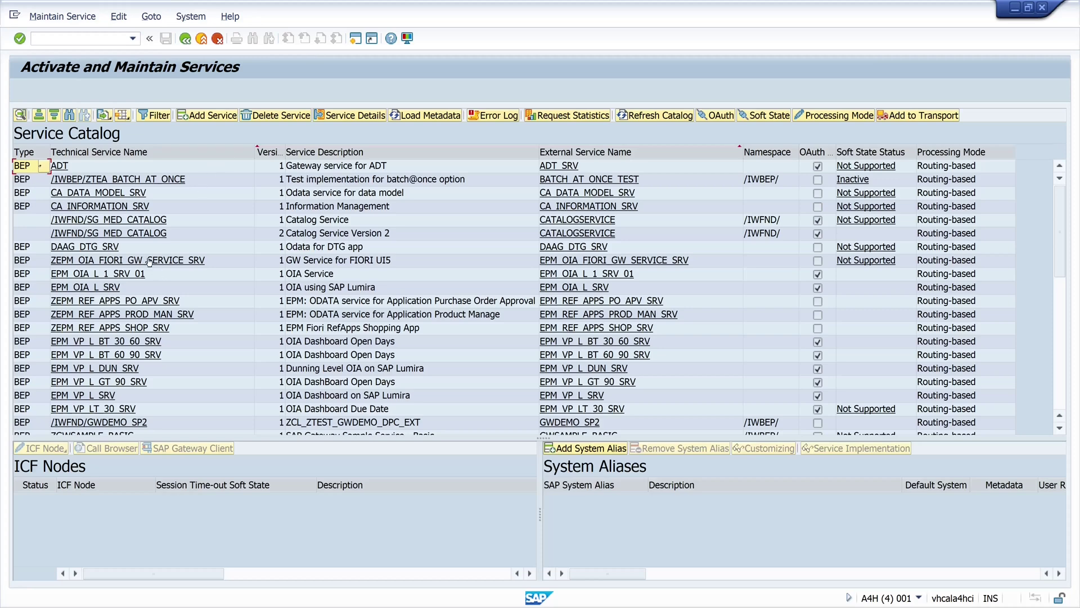
left_click(169, 152)
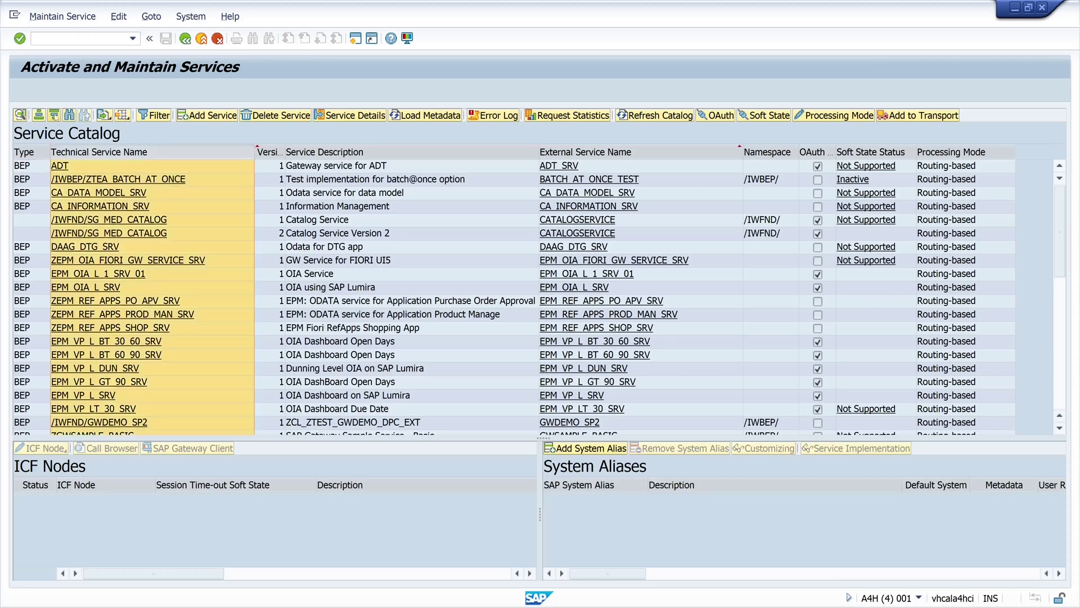
left_click(54, 115)
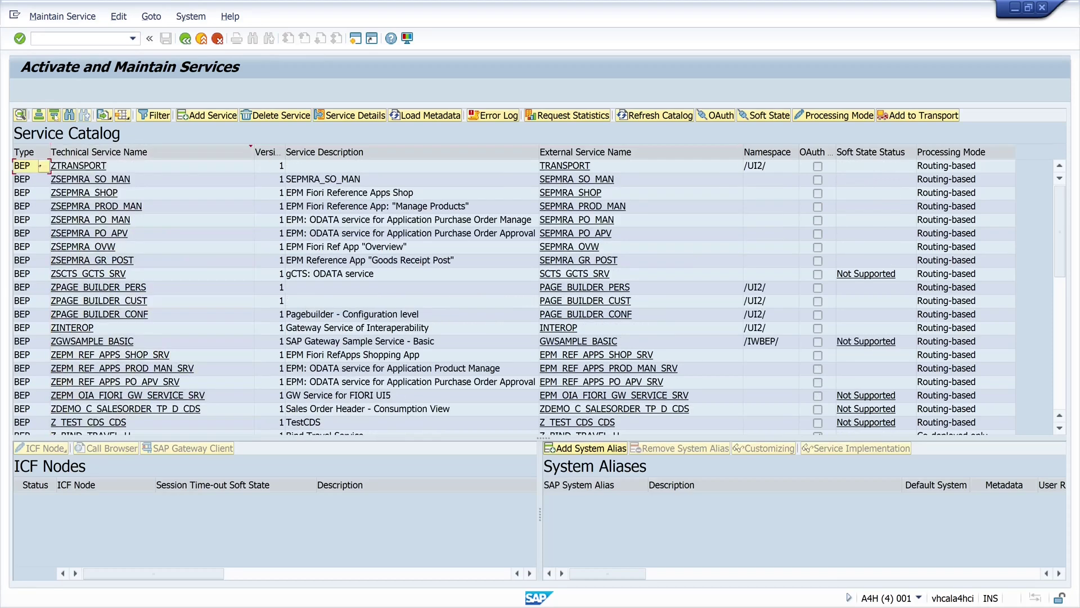
Reload the Z_TEST_CDS_CDS metadata and open the service in the SAP Gateway Client
left_click(113, 423)
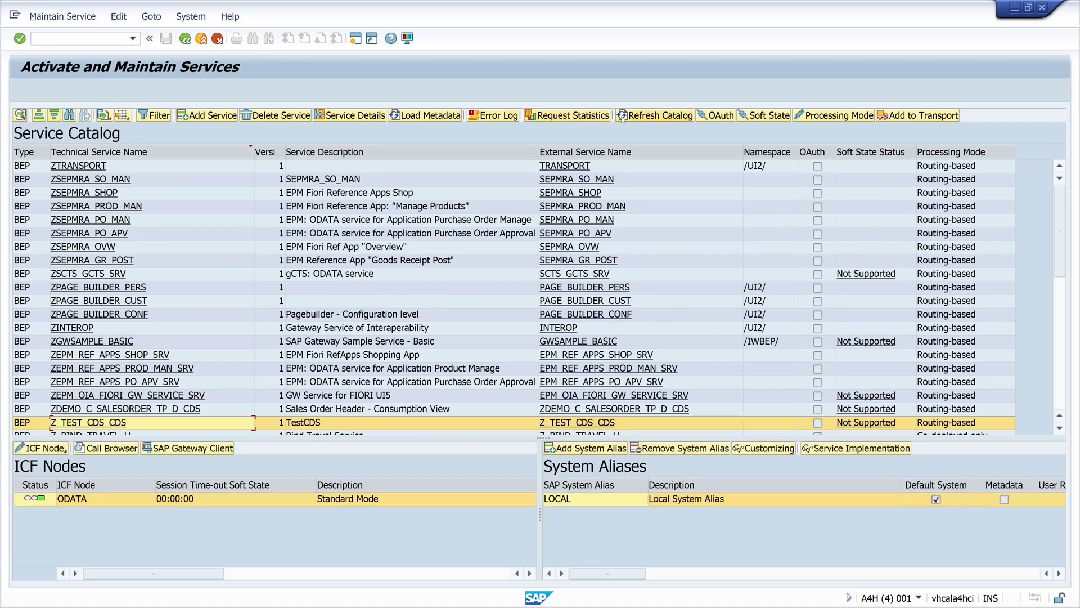
left_click(431, 115)
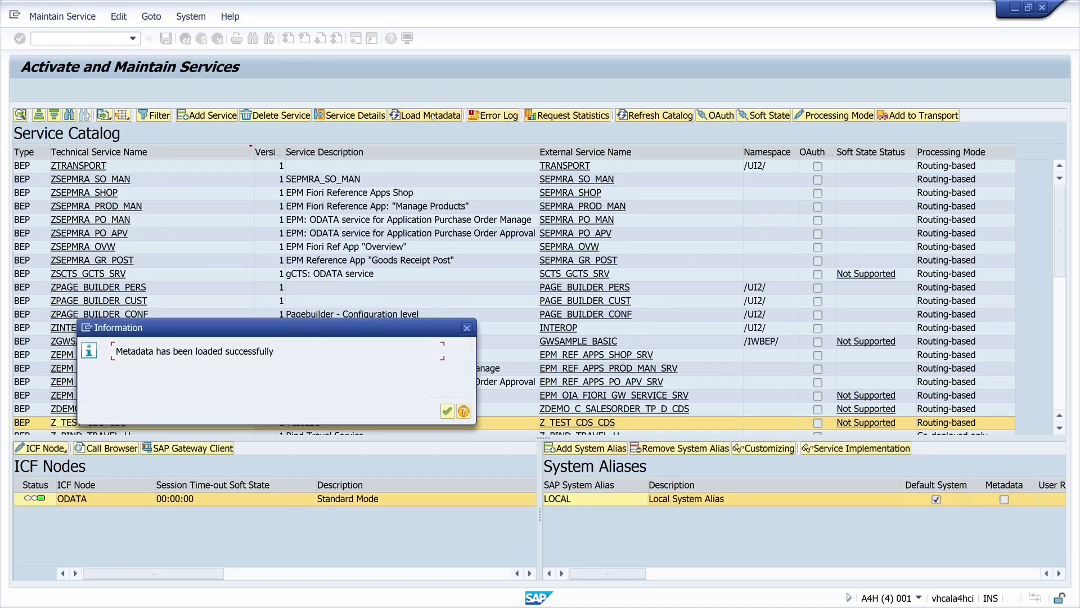
left_click(447, 410)
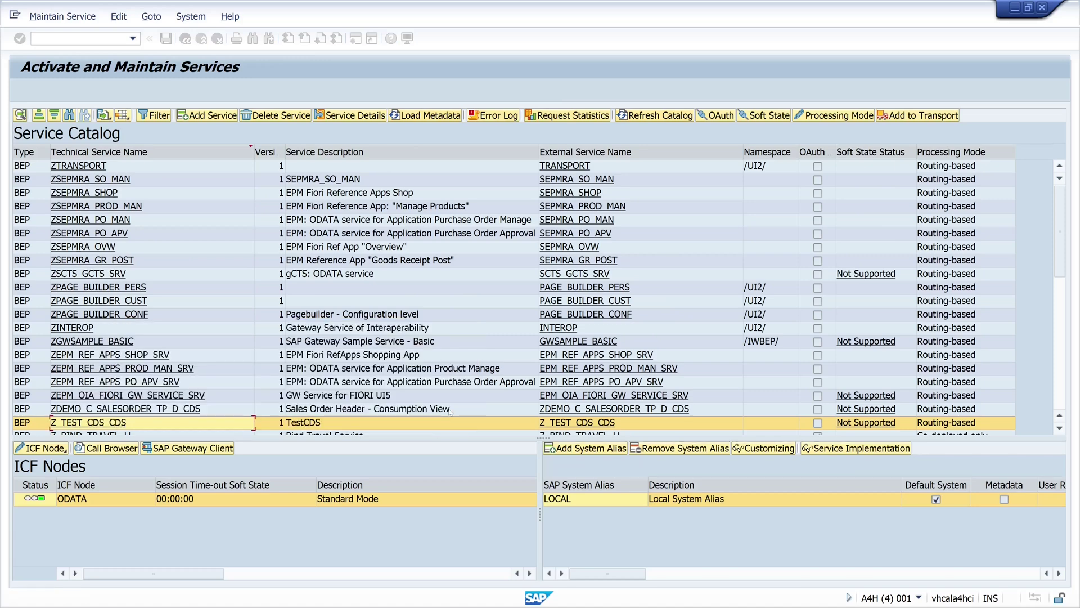
left_click(225, 449)
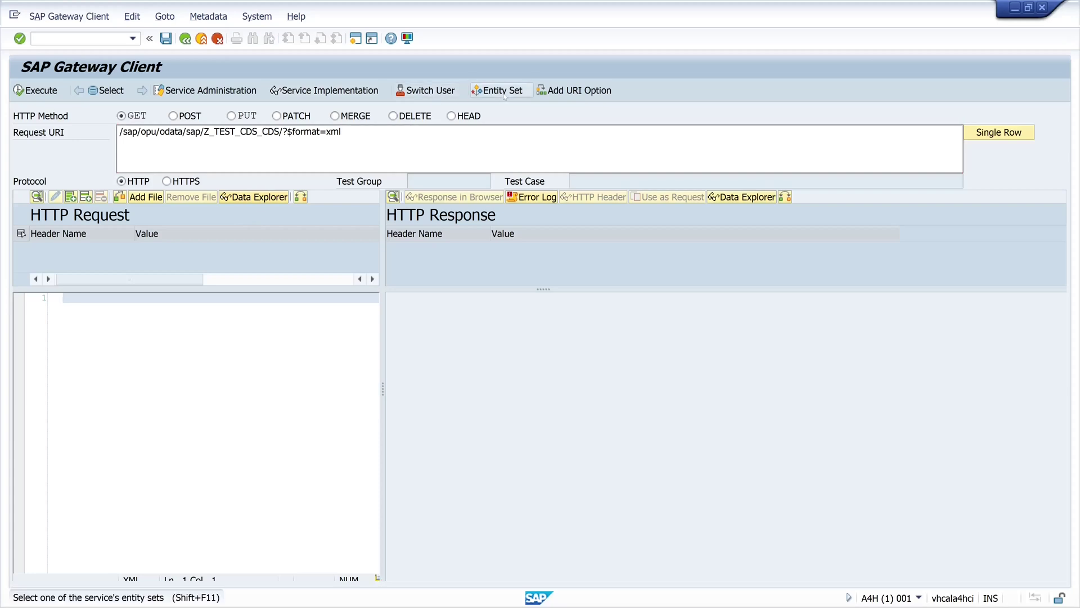
Run a GET on the Z_TEST_CDS entity set and view the 200 OK XML flight feed
left_click(483, 94)
double_click(73, 116)
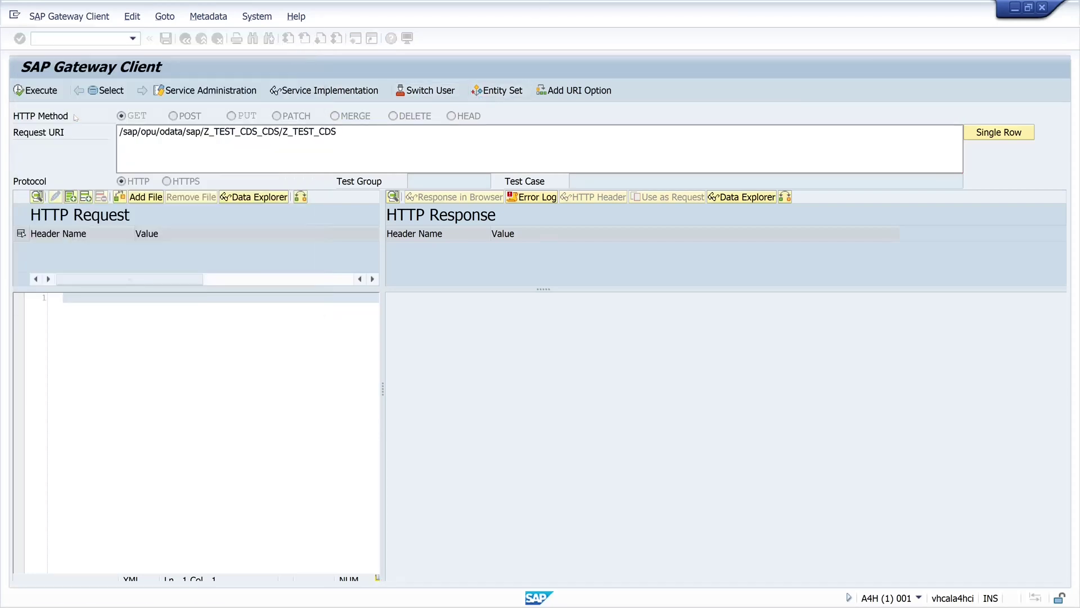
left_click(41, 92)
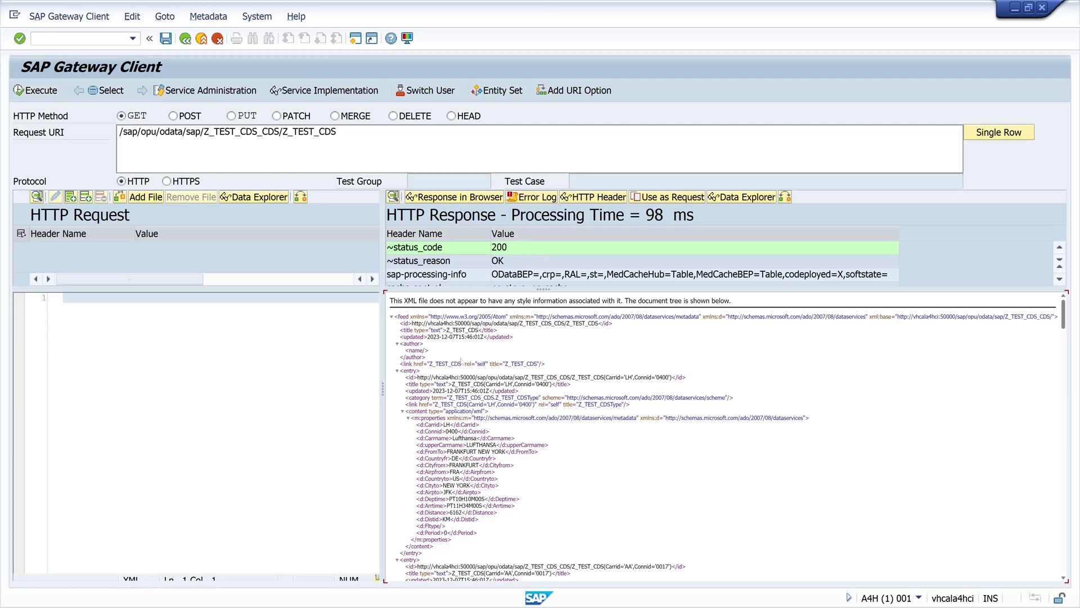
key("ctrl+plus")
key("ctrl+plus")
key("ctrl+plus")
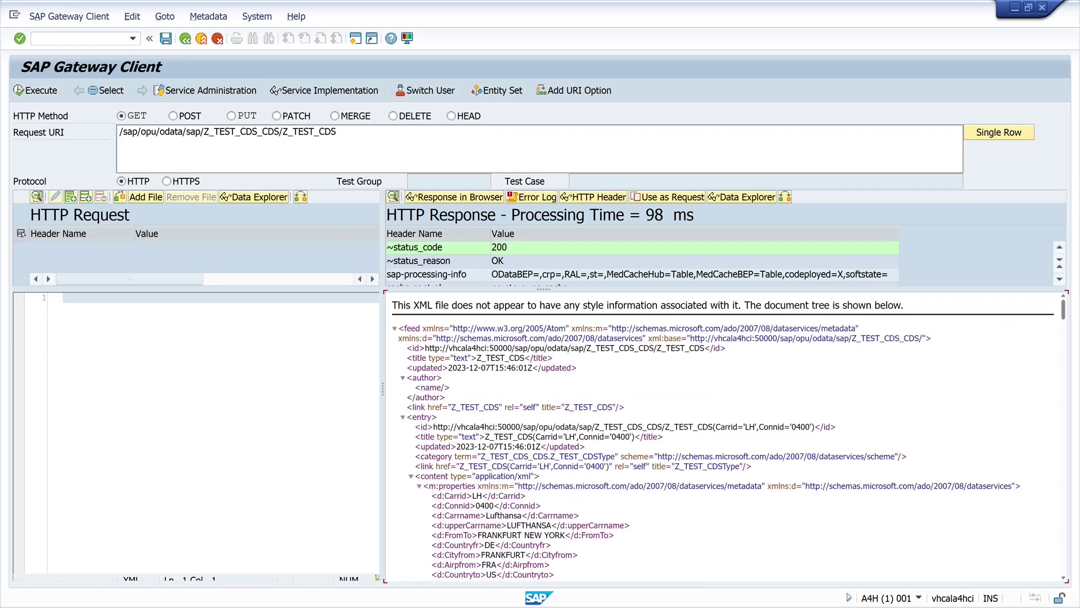
scroll(726, 436, "down", 10)
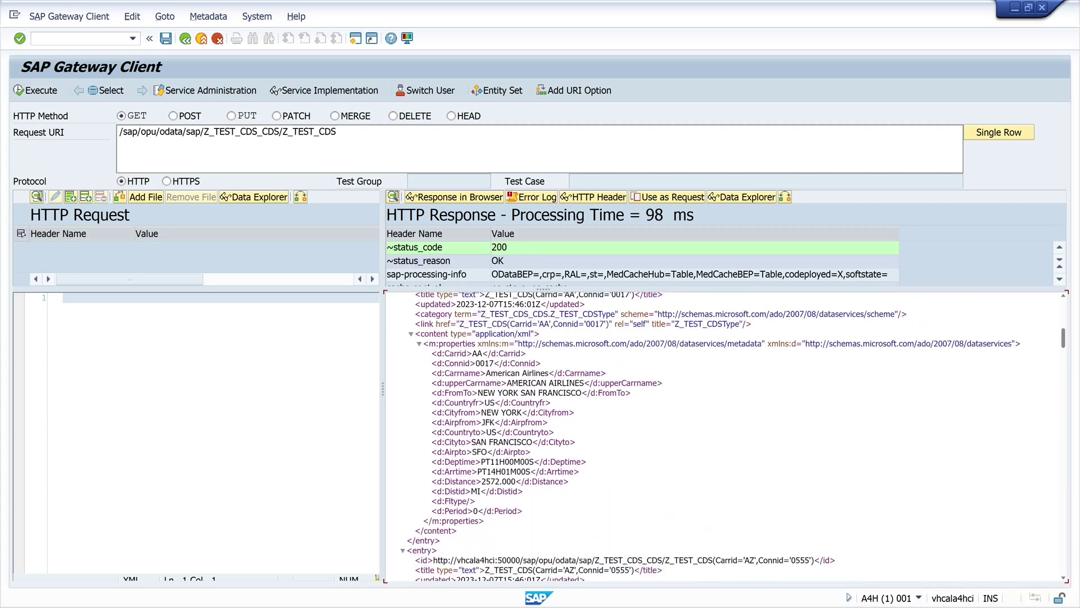
scroll(726, 436, "up", 10)
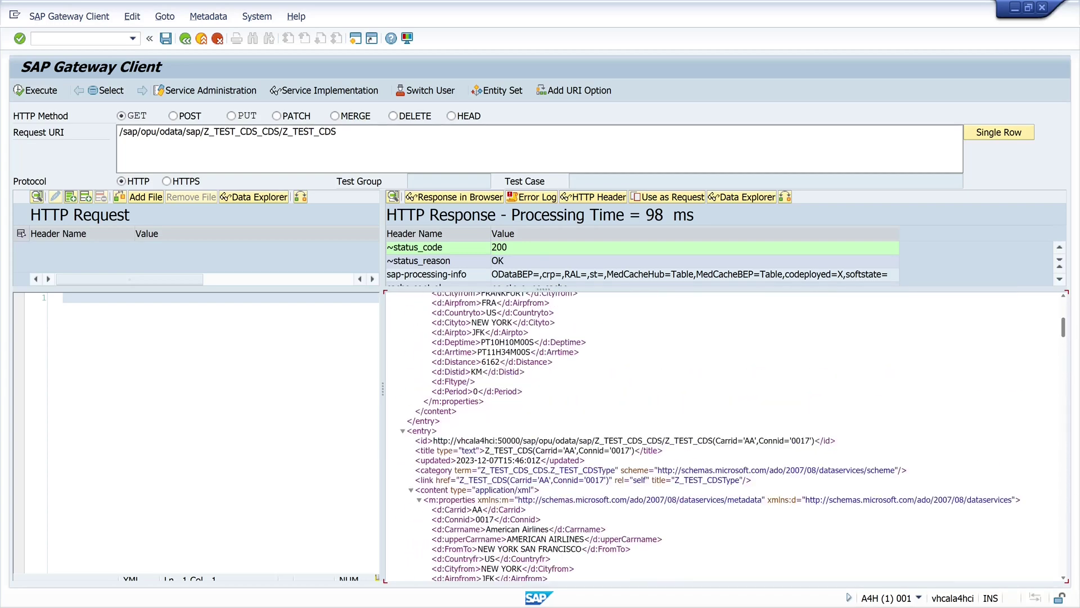
scroll(726, 436, "down", 3)
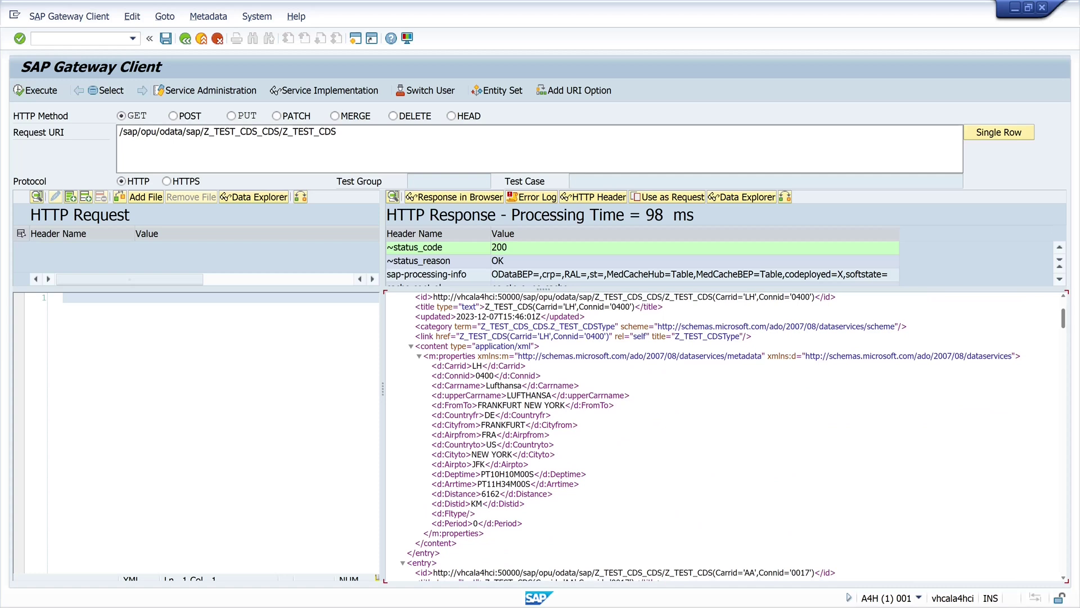
Request the single entry Z_TEST_CDS(Carrid='LH',Connid='0400') by appending its key to the URI
left_click_drag(507, 336, 610, 336)
key("ctrl+c")
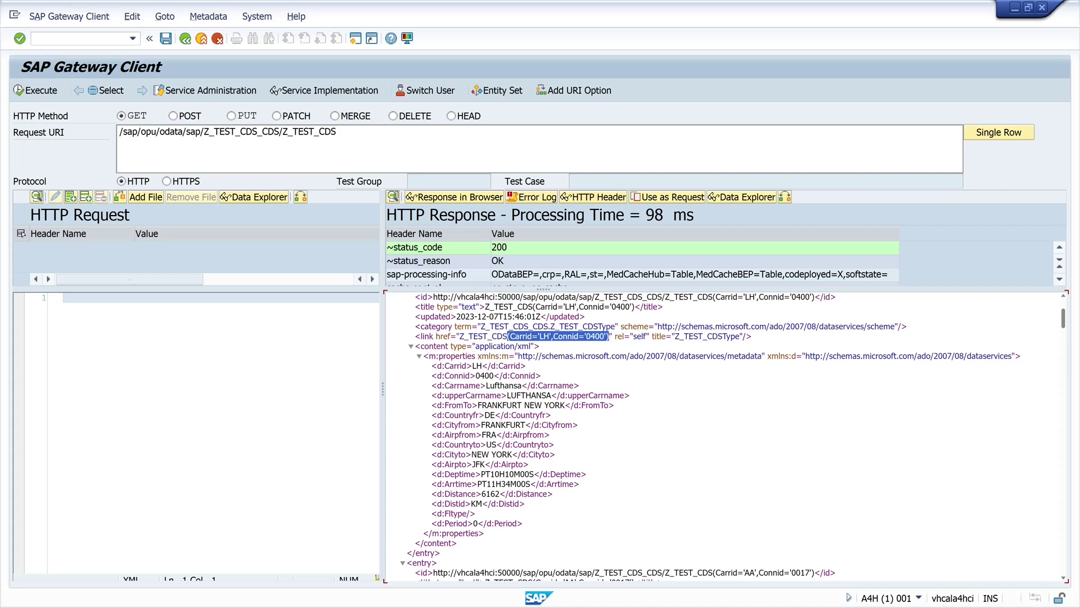
left_click(336, 131)
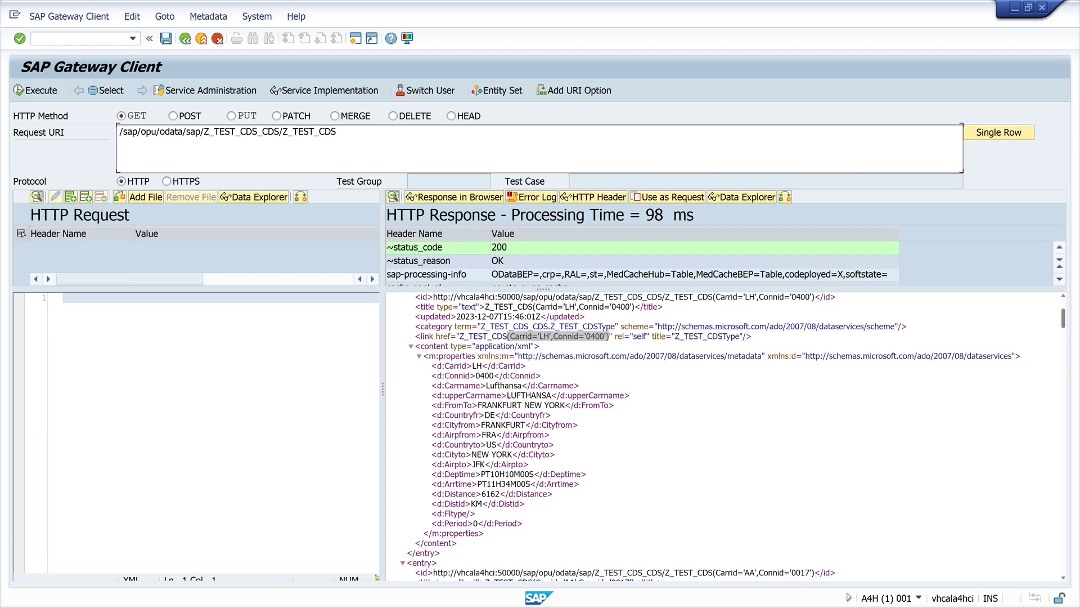
key("ctrl+v")
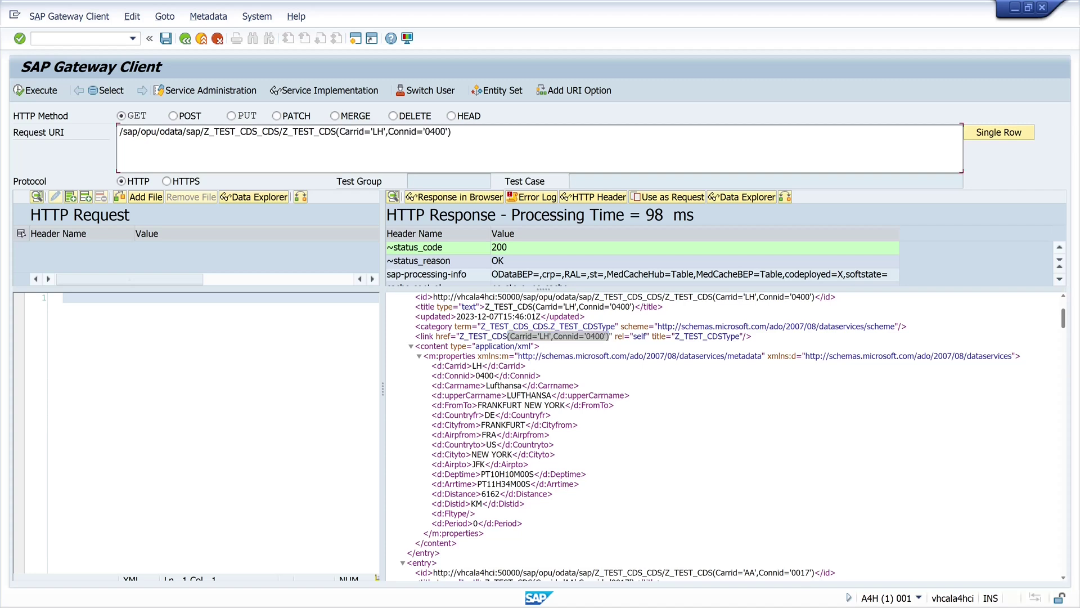
left_click(38, 93)
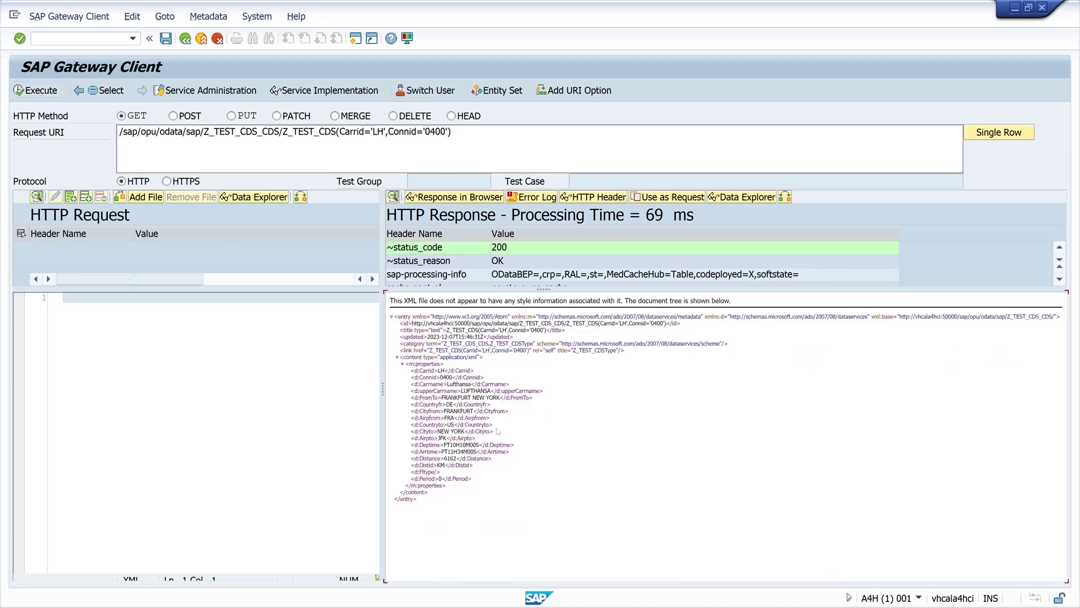
scroll(498, 431, "up", 2)
scroll(726, 436, "up", 1)
scroll(725, 436, "down", 5)
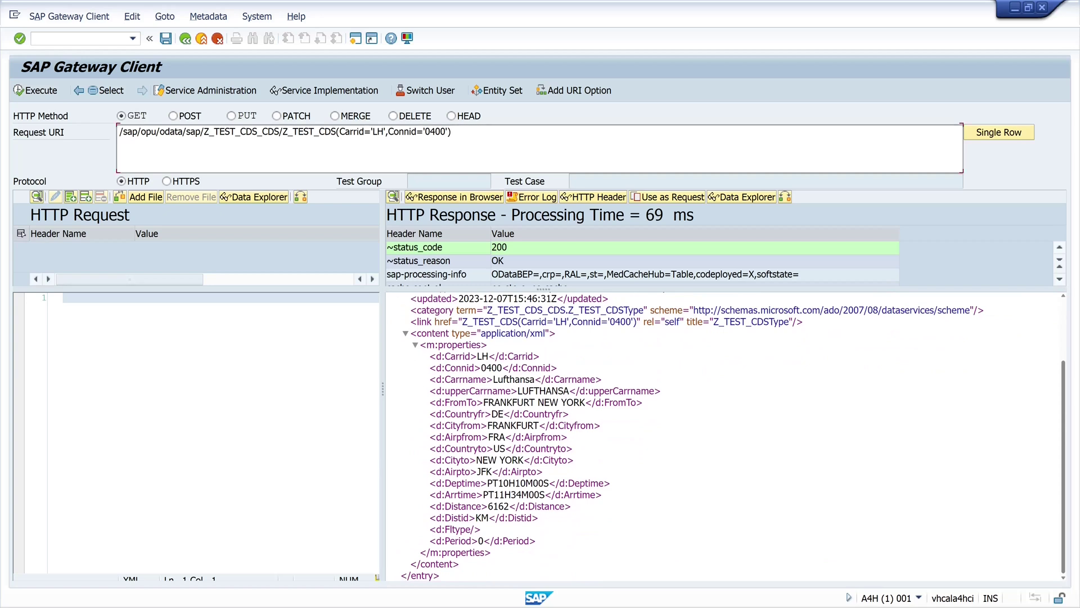
Append /?$format=json to the request and execute it to get the LH 0400 record as JSON
type("/?$format=json")
left_click(39, 91)
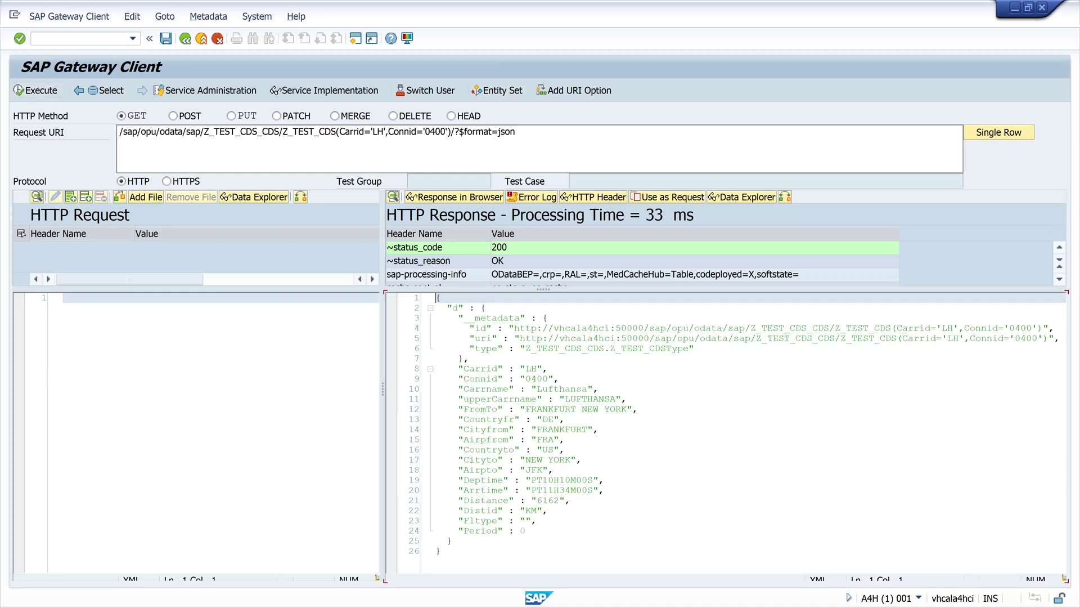
scroll(726, 427, "up", 1)
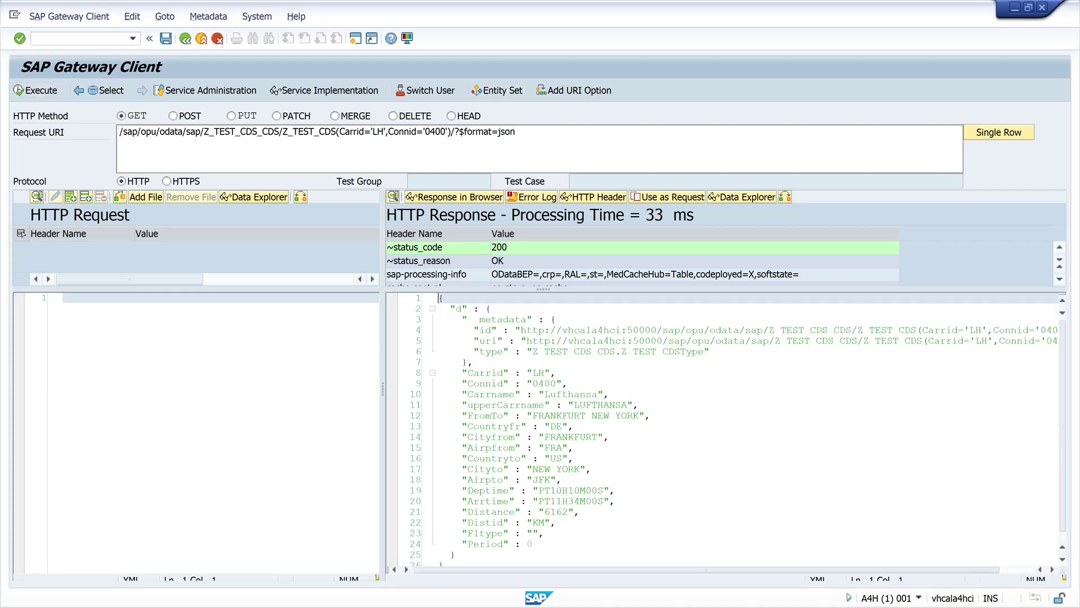
scroll(726, 427, "up", 1)
scroll(726, 427, "down", 1)
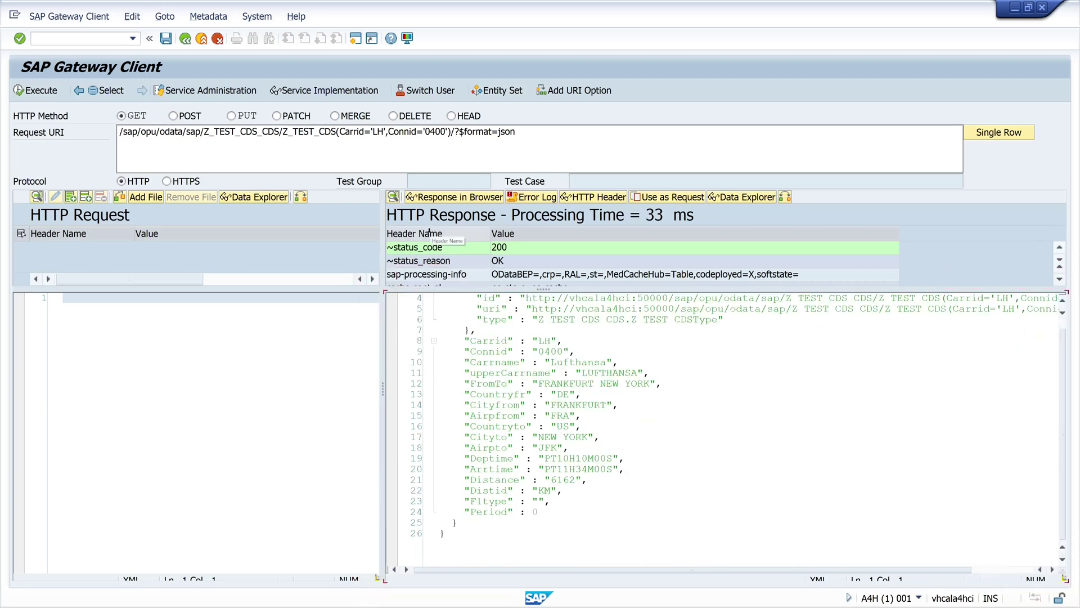
Uncomment the zhours division line in Z_TEST_CDS, activate the view, and return to SAP
left_click(1043, 8)
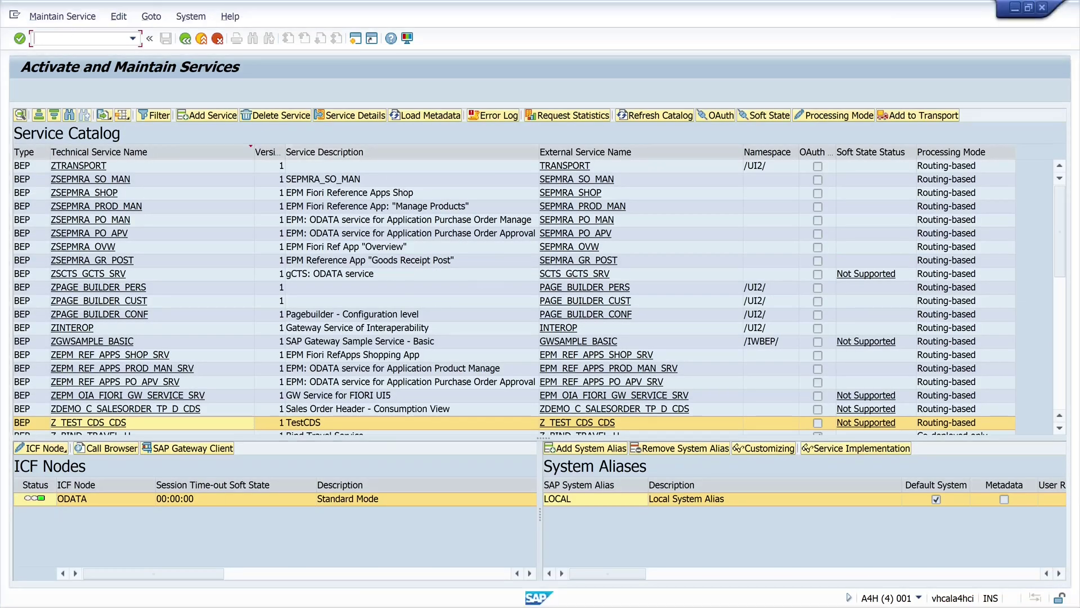
mouse_move(403, 600)
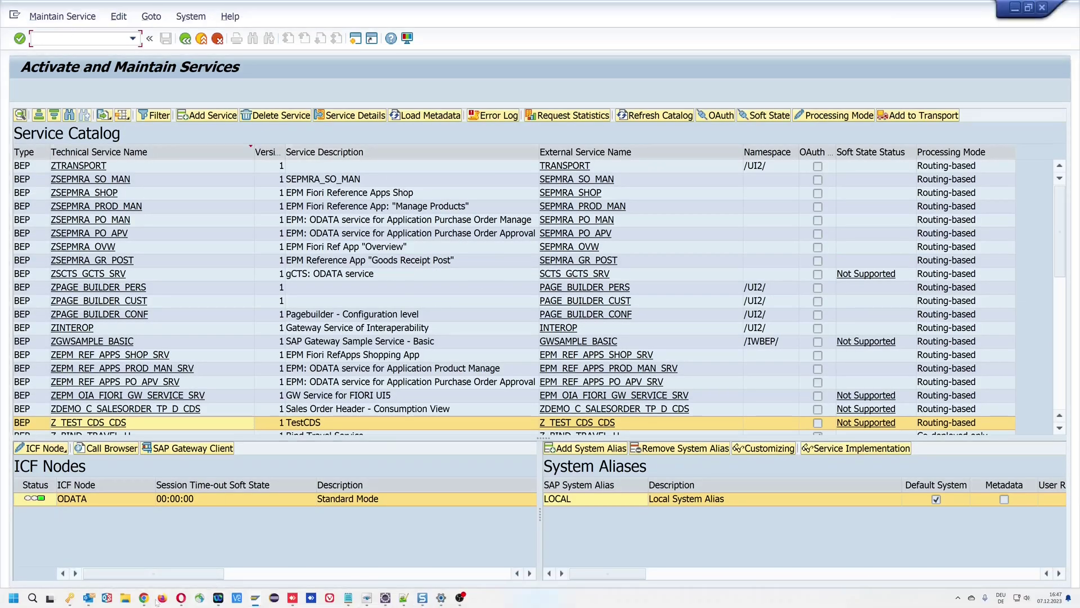
left_click(403, 597)
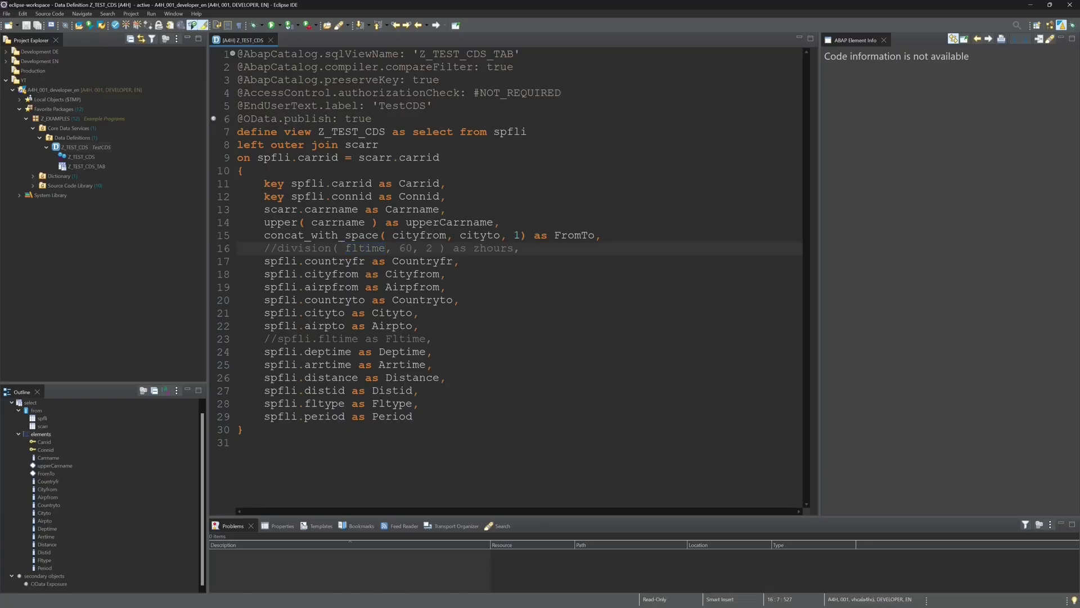
key("BackSpace")
key("BackSpace")
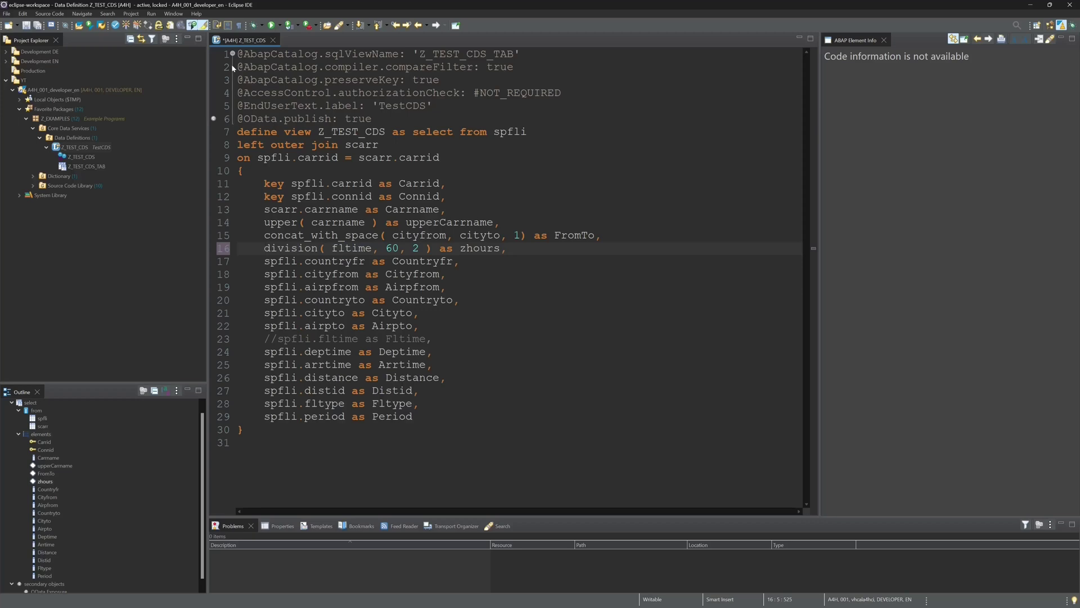
left_click(126, 27)
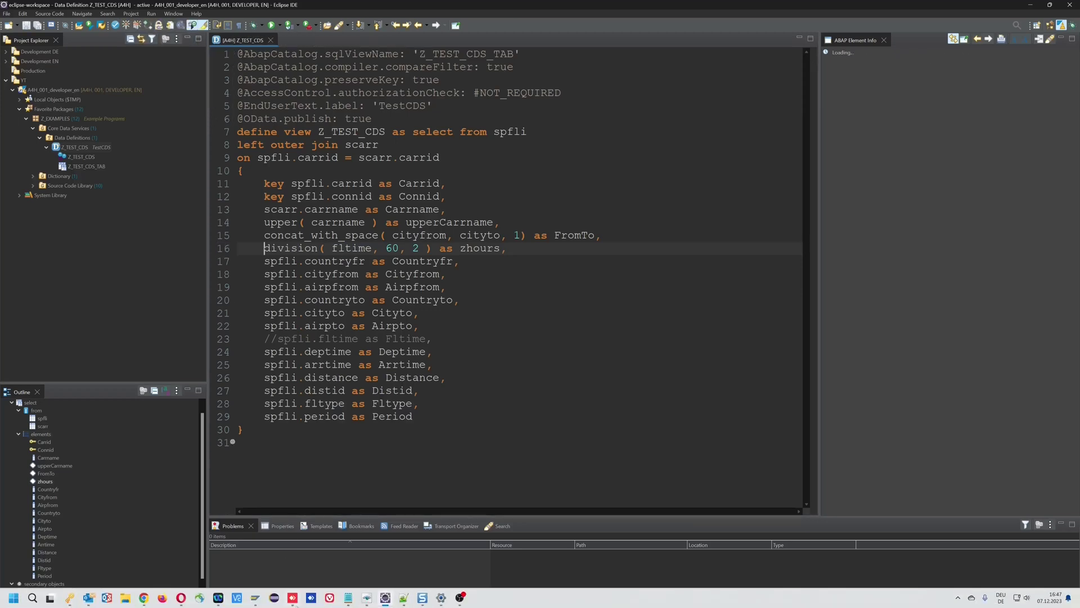
mouse_move(254, 598)
left_click(298, 543)
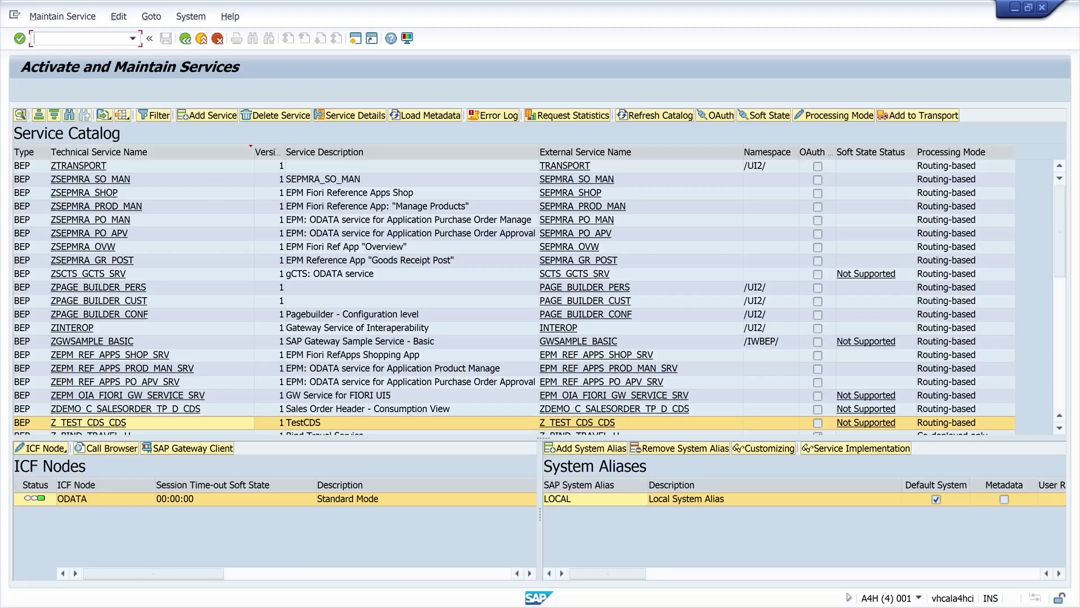
Rerun the /n/iwfnd/maint_service transaction from the command history
type("/")
key("BackSpace")
left_click(132, 38)
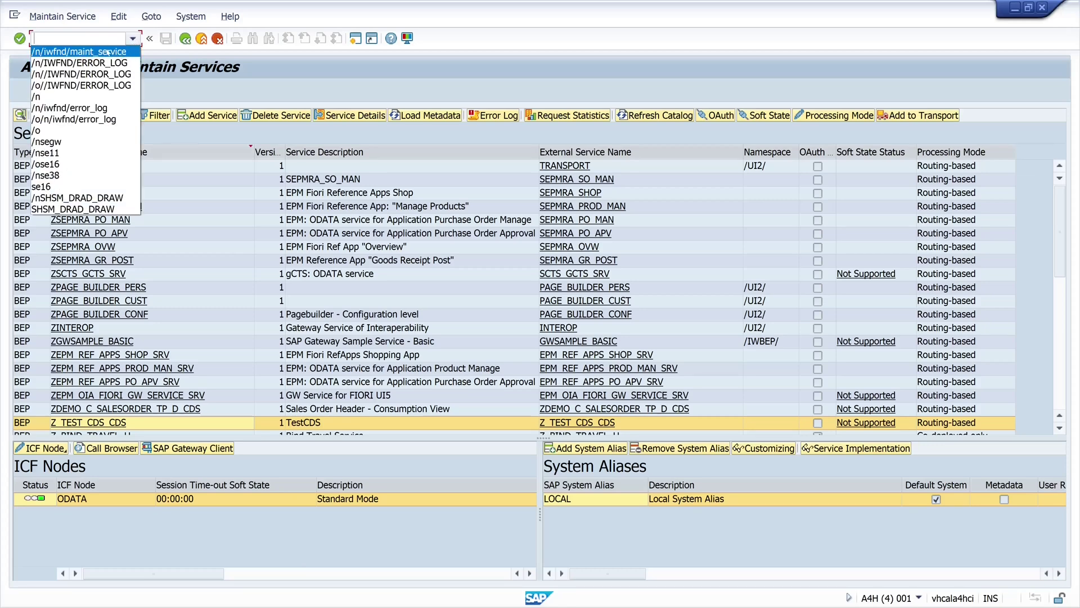
left_click(106, 51)
key("Return")
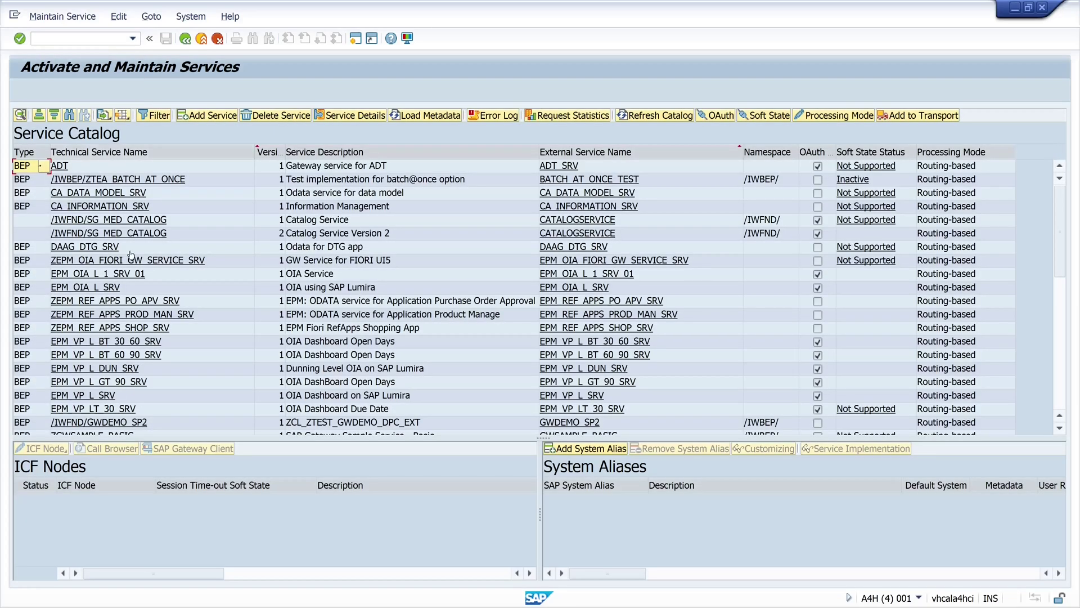
Sort by technical name descending and reload the Z_TEST_CDS_CDS metadata
left_click(130, 152)
left_click(54, 115)
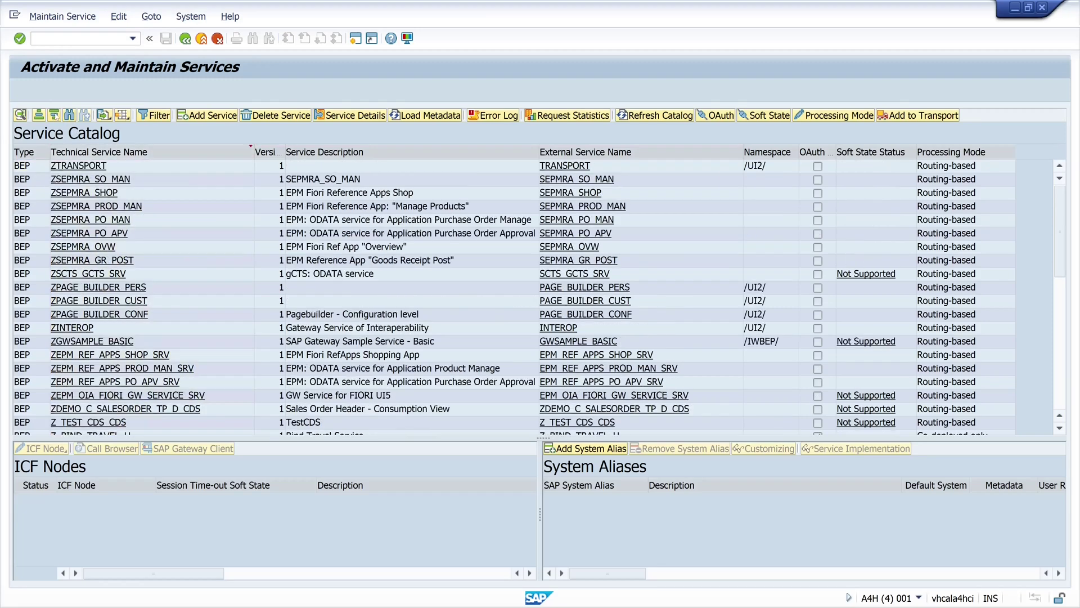
left_click(120, 423)
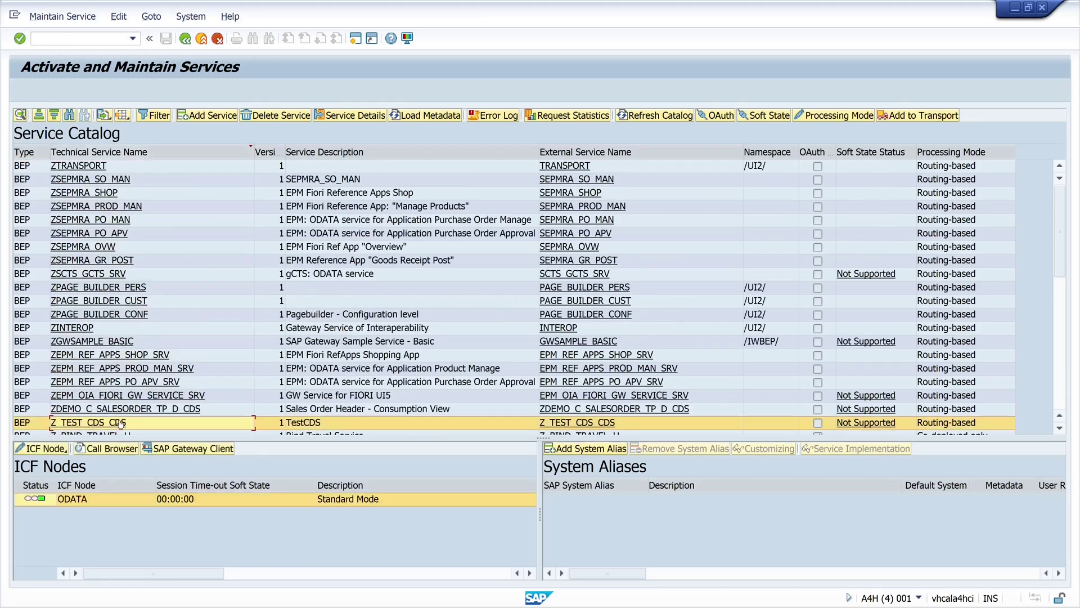
left_click(426, 116)
left_click(456, 415)
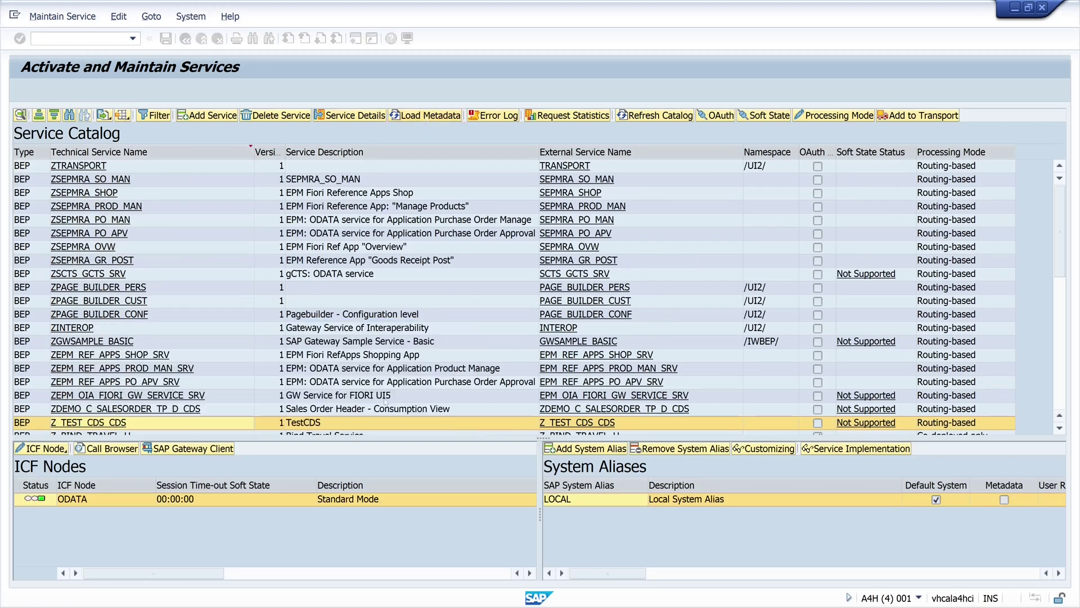
Query the Z_TEST_CDS entity set in the Gateway Client and locate zhours 7.40 for LH 0400
left_click(209, 453)
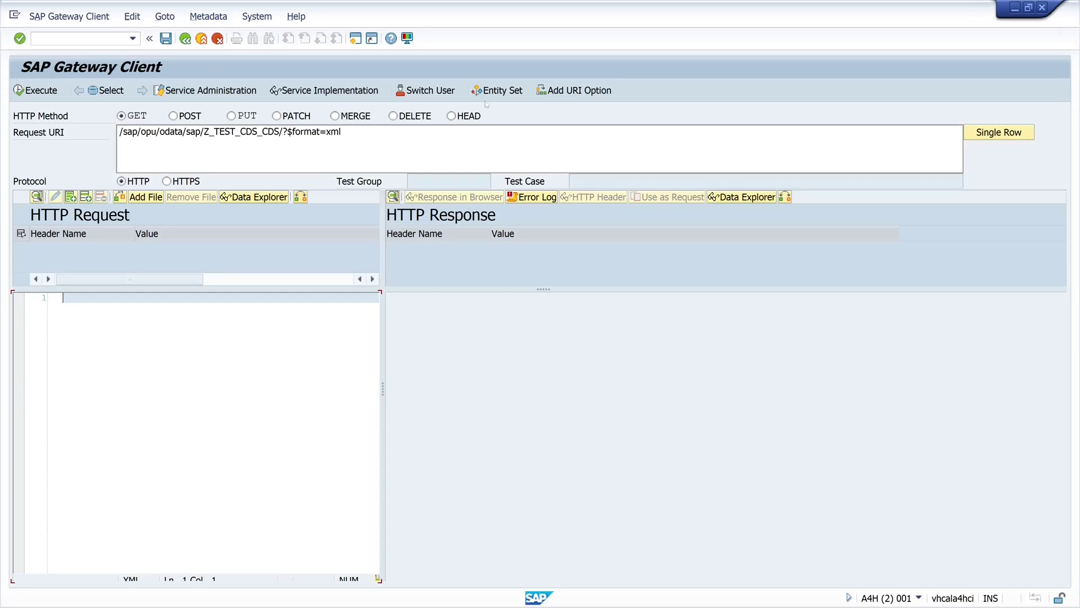
left_click(498, 90)
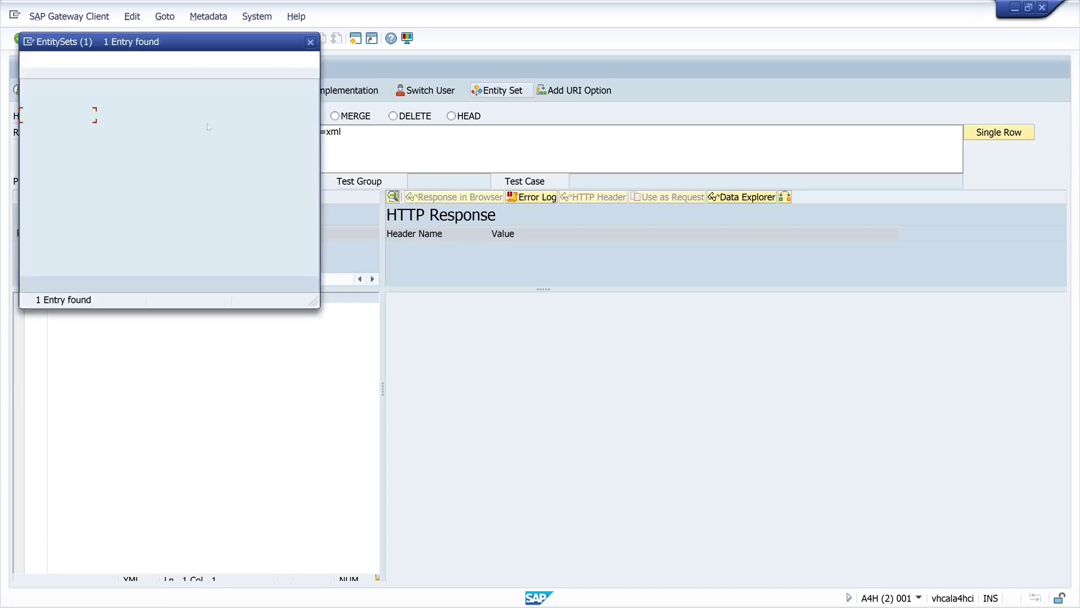
double_click(84, 115)
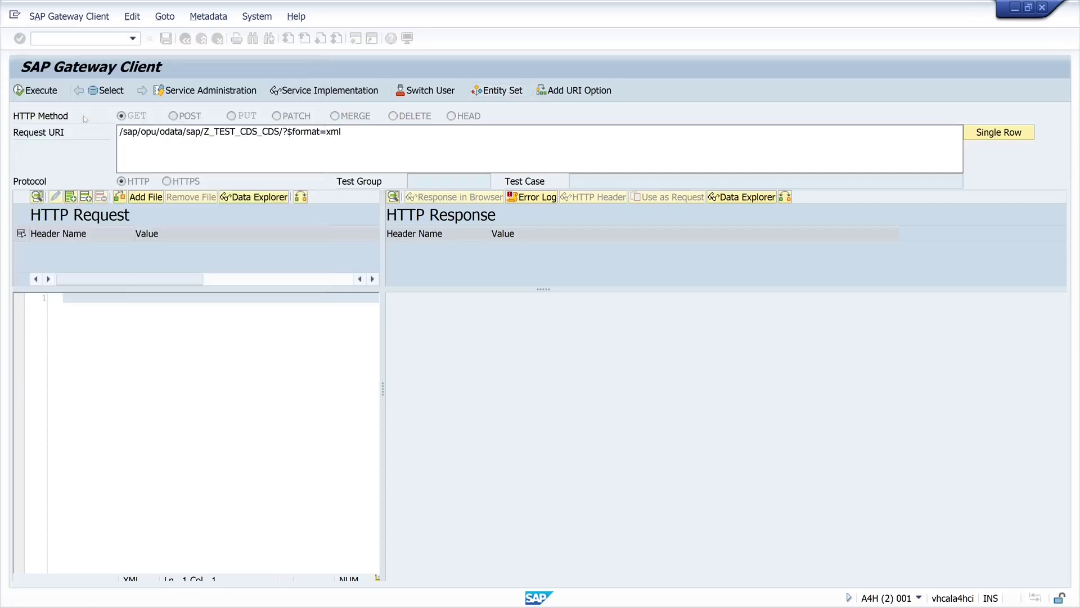
left_click(35, 91)
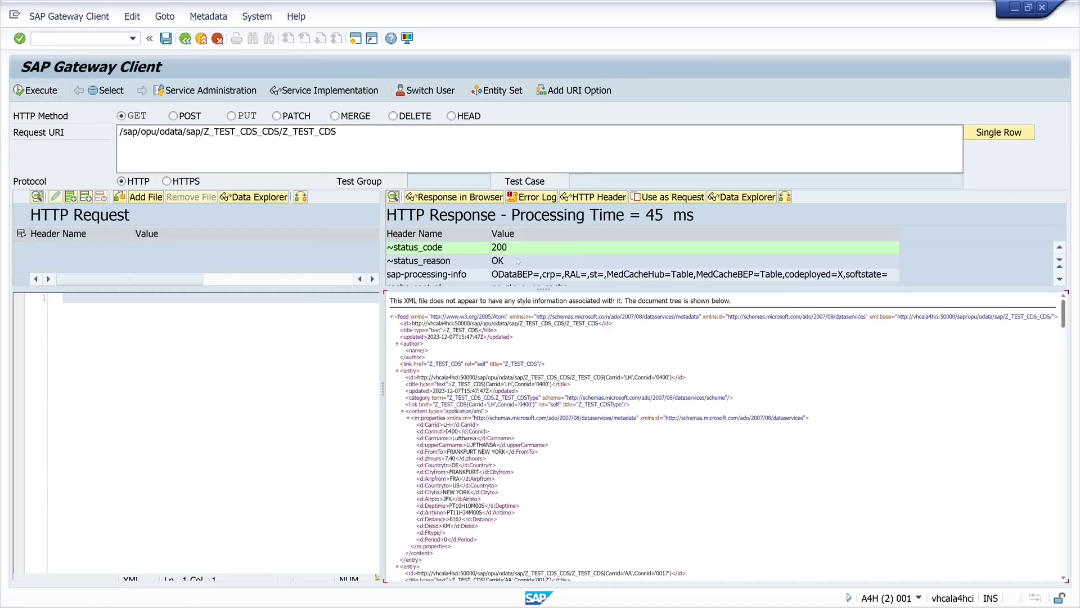
scroll(723, 436, "down", 4)
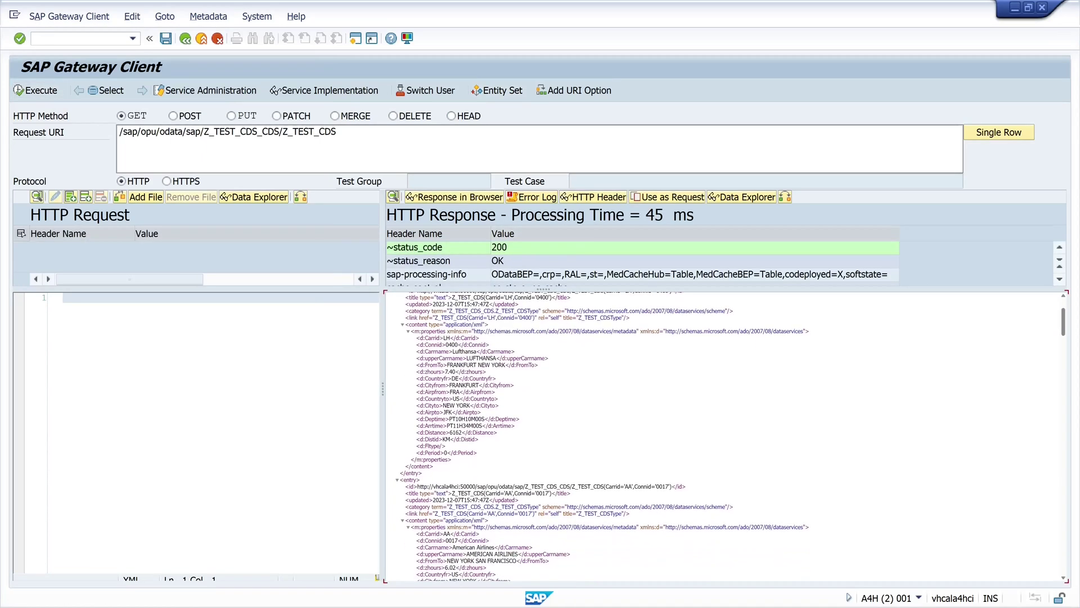
scroll(726, 436, "up", 4)
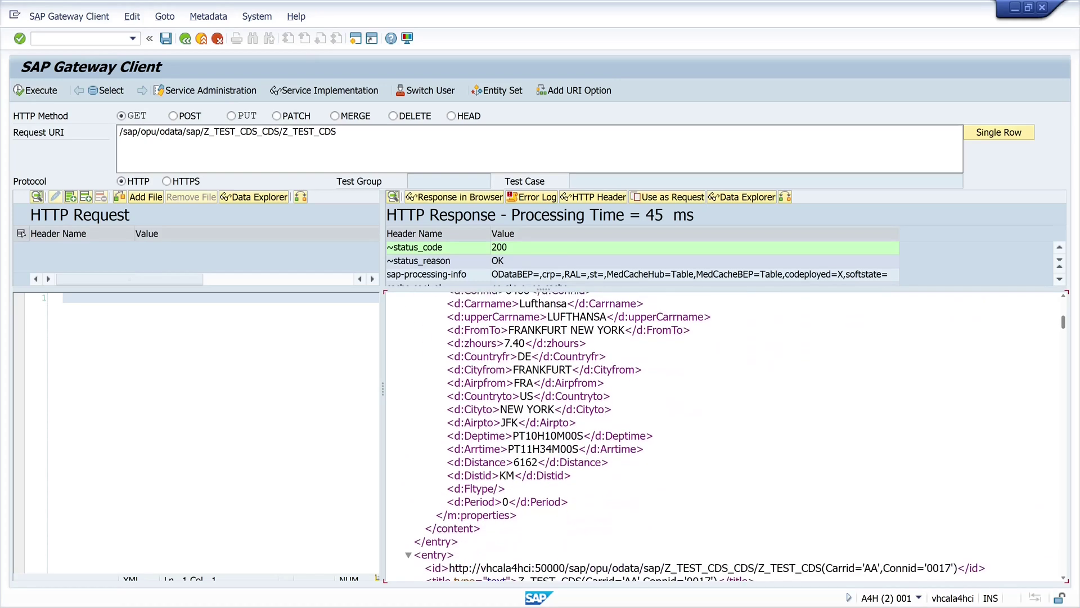
scroll(726, 436, "up", 1)
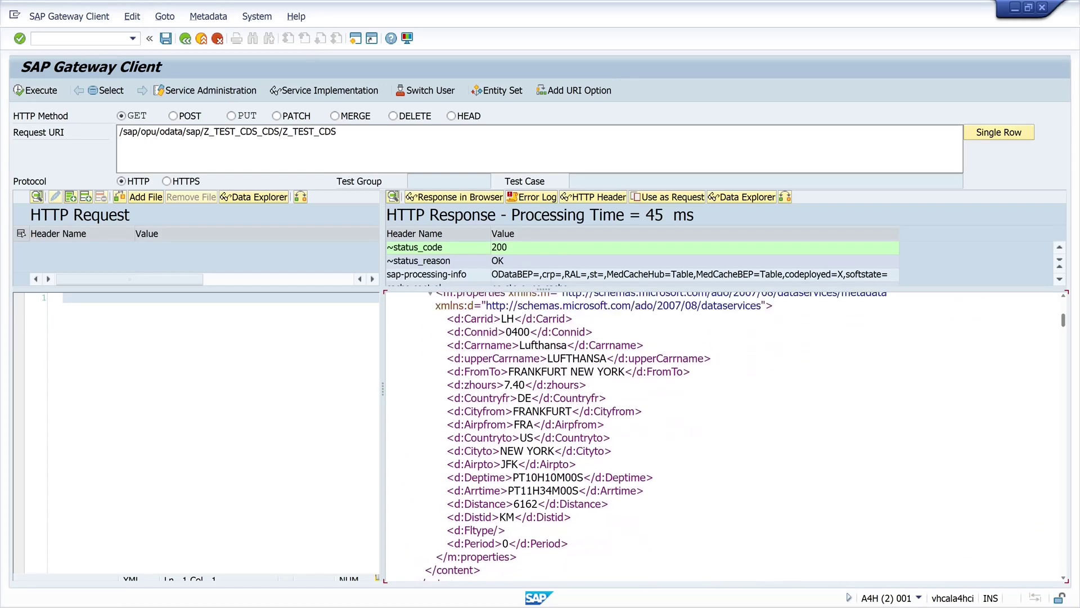
left_click_drag(447, 388, 596, 390)
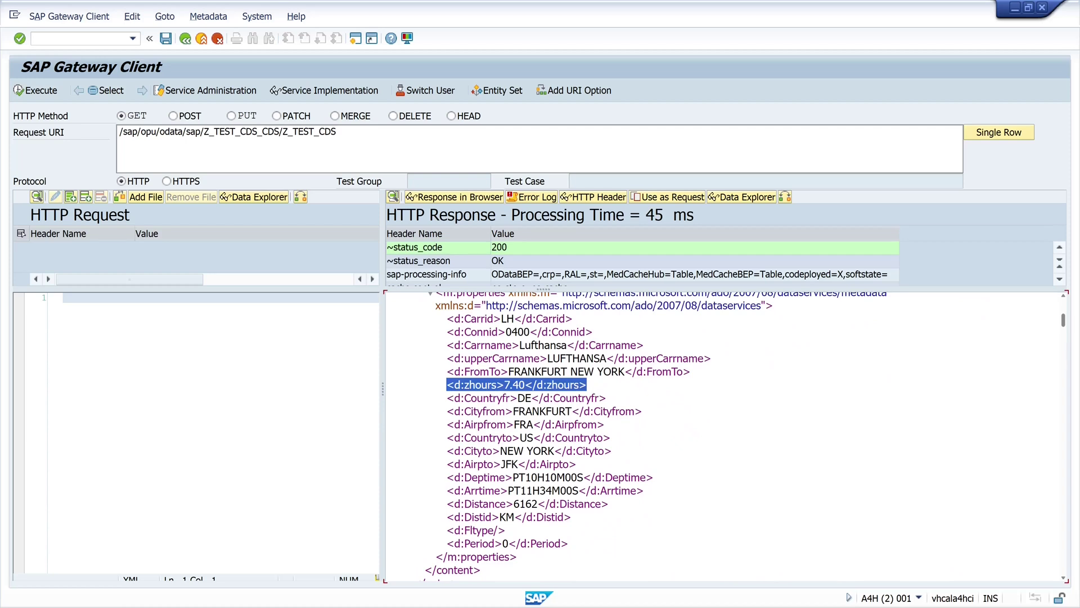
left_click(643, 396)
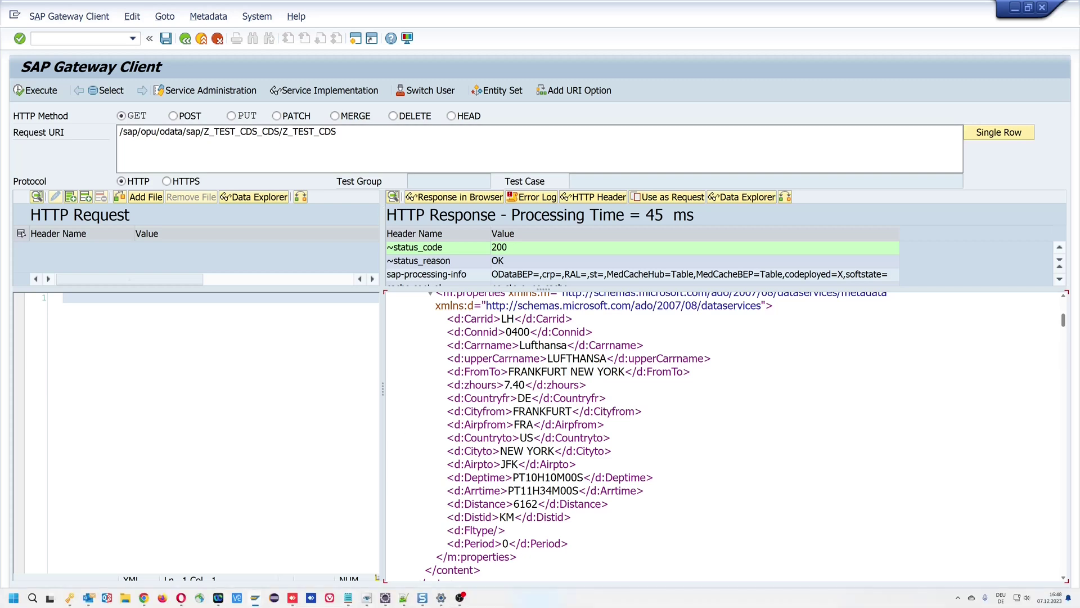
Review the Z_TEST_CDS source in Eclipse, then return to the SAP service maintenance window
left_click(386, 598)
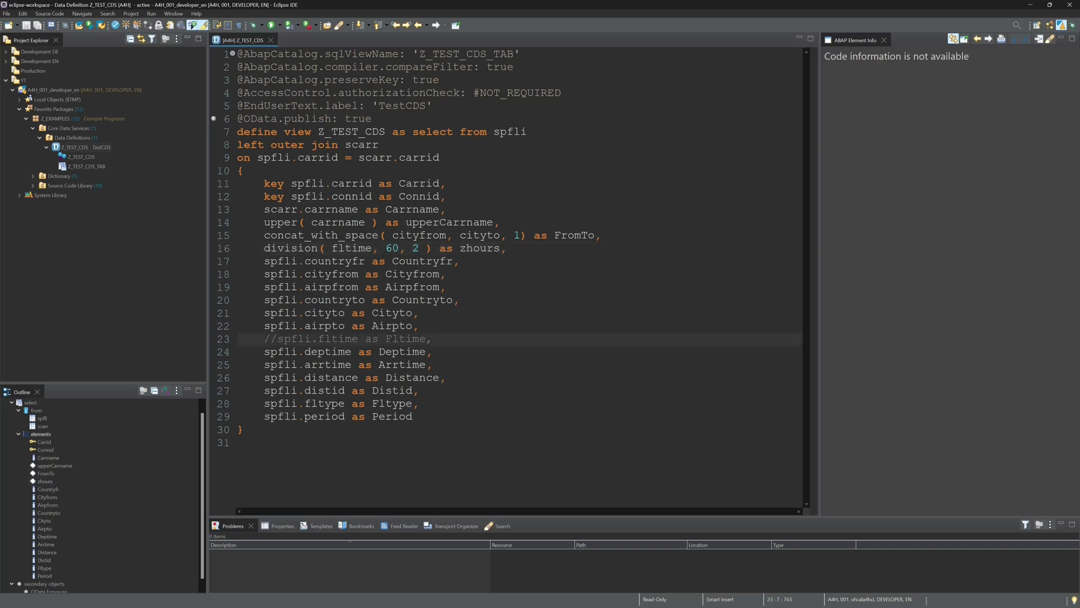
mouse_move(332, 602)
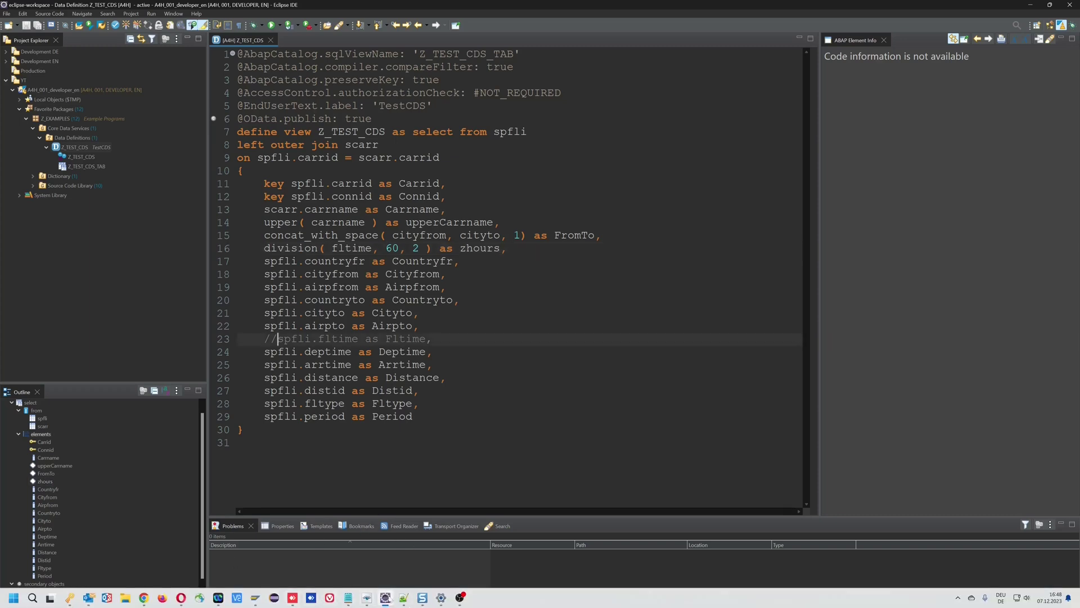
mouse_move(257, 601)
left_click(255, 549)
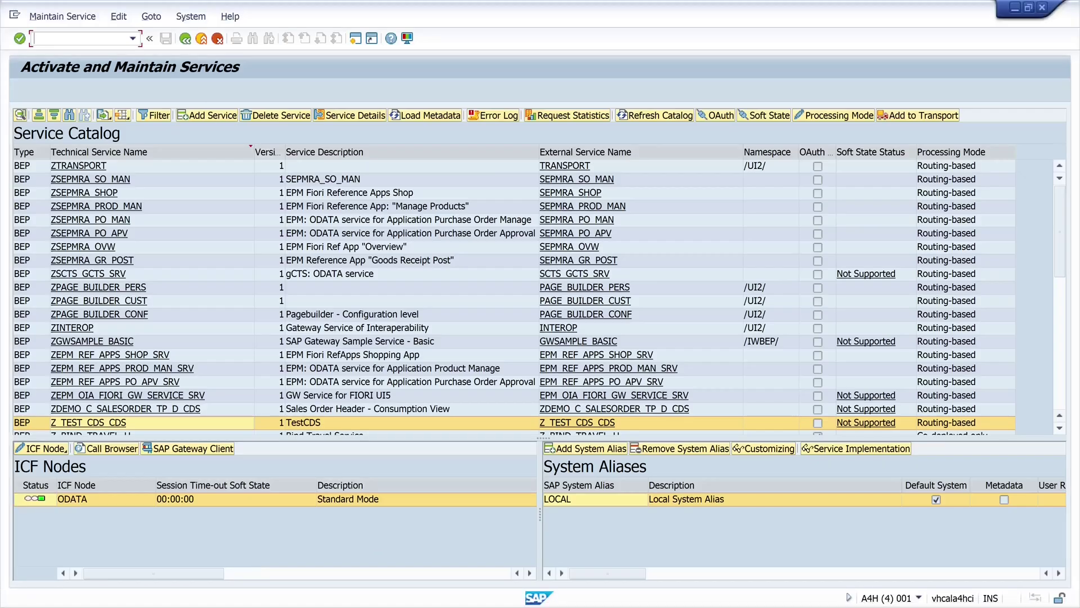
Rerun /n/iwfnd/maint_service from history and sort the catalog descending by Technical Service Name
left_click(132, 38)
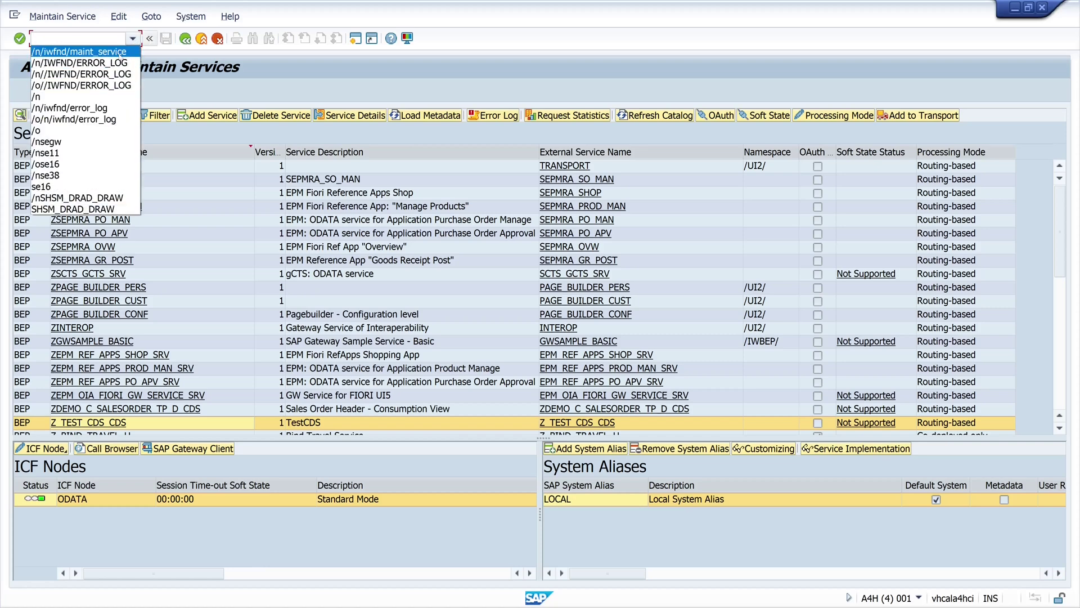
left_click(121, 52)
key("Return")
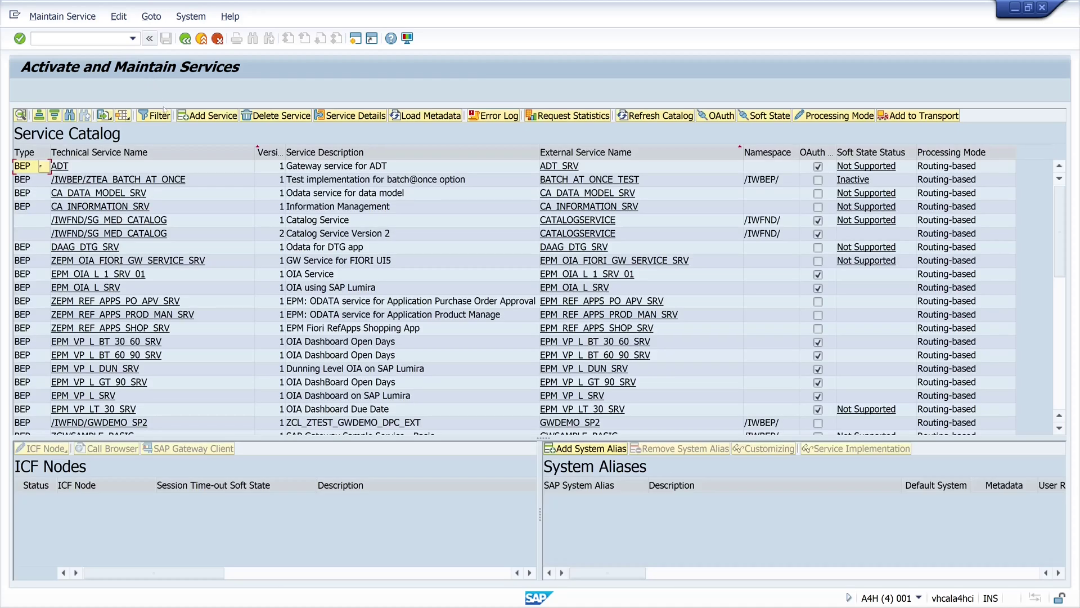
left_click(147, 153)
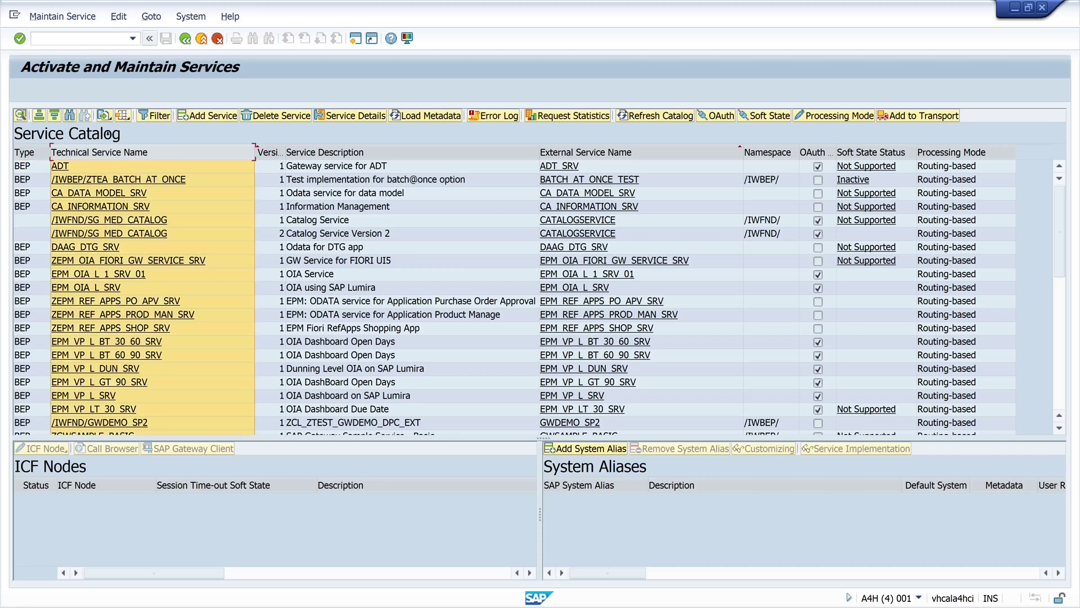
left_click(54, 116)
scroll(116, 374, "down", 1)
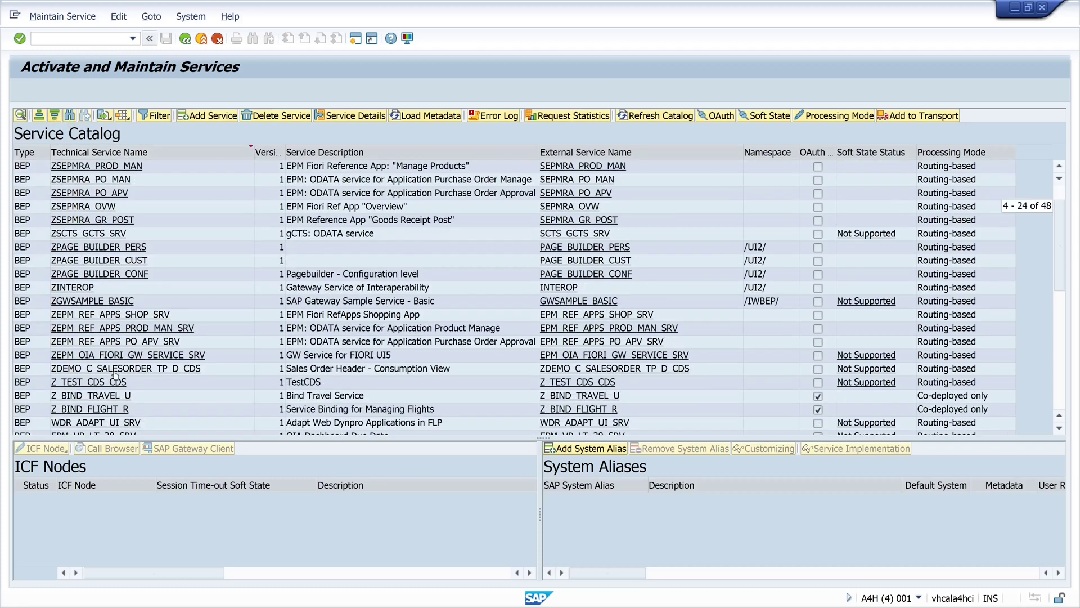